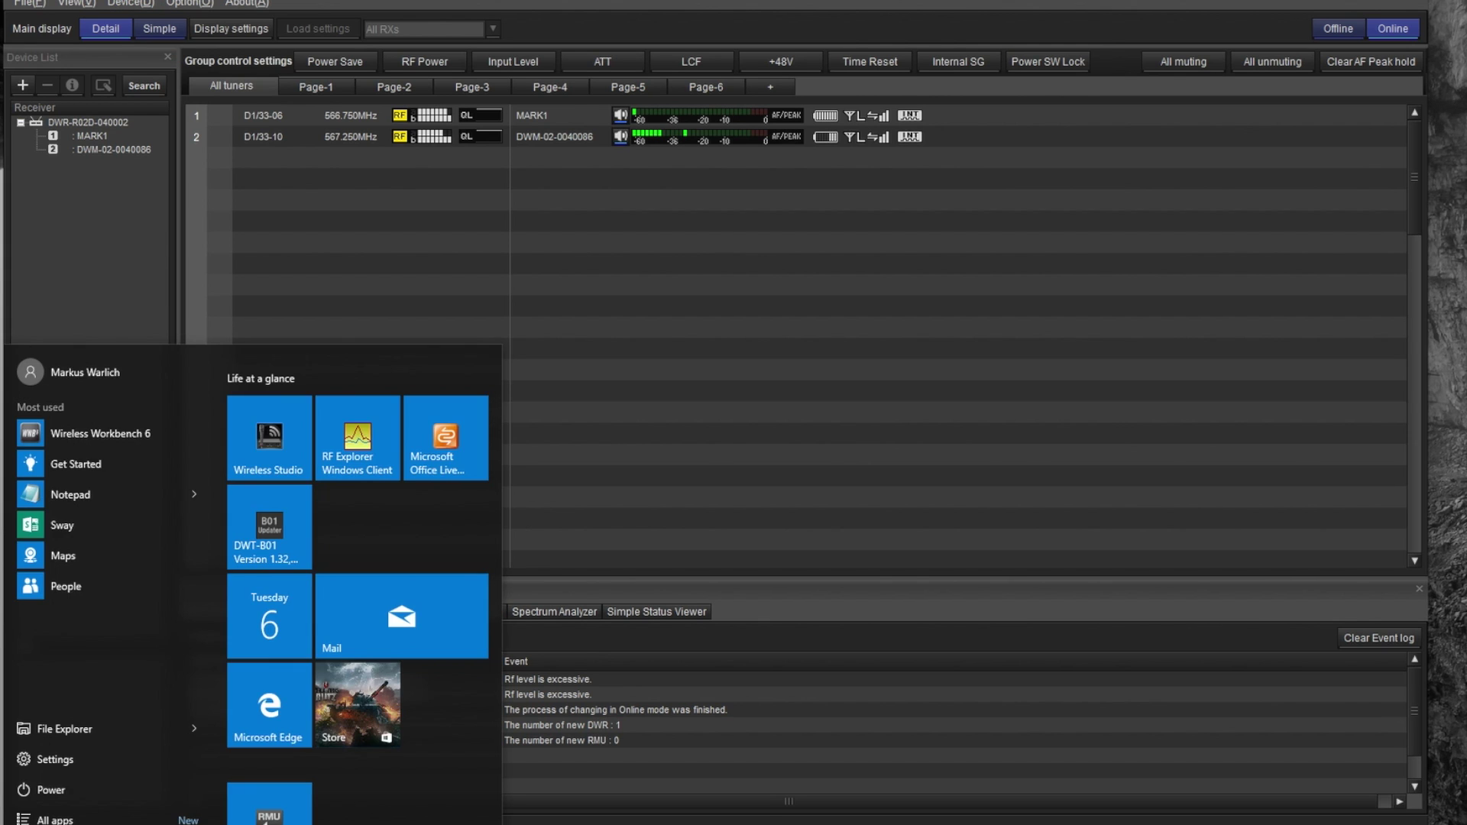
Open the Property dialog for channel 2's DWM-02-0040086 transmitter on the DWR-R02D receiver.
left_click(5, 819)
left_click(837, 475)
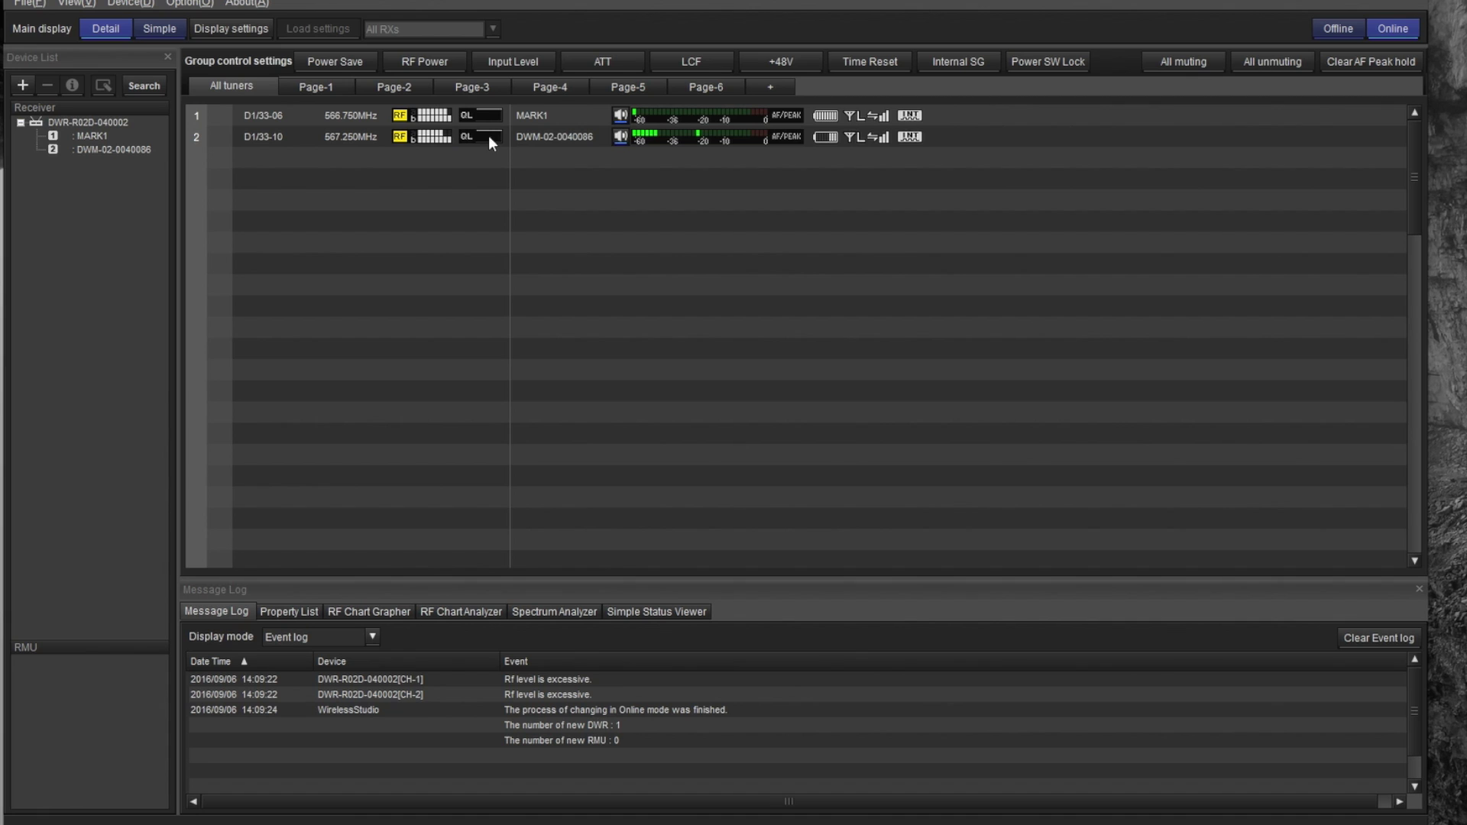
left_click(719, 142)
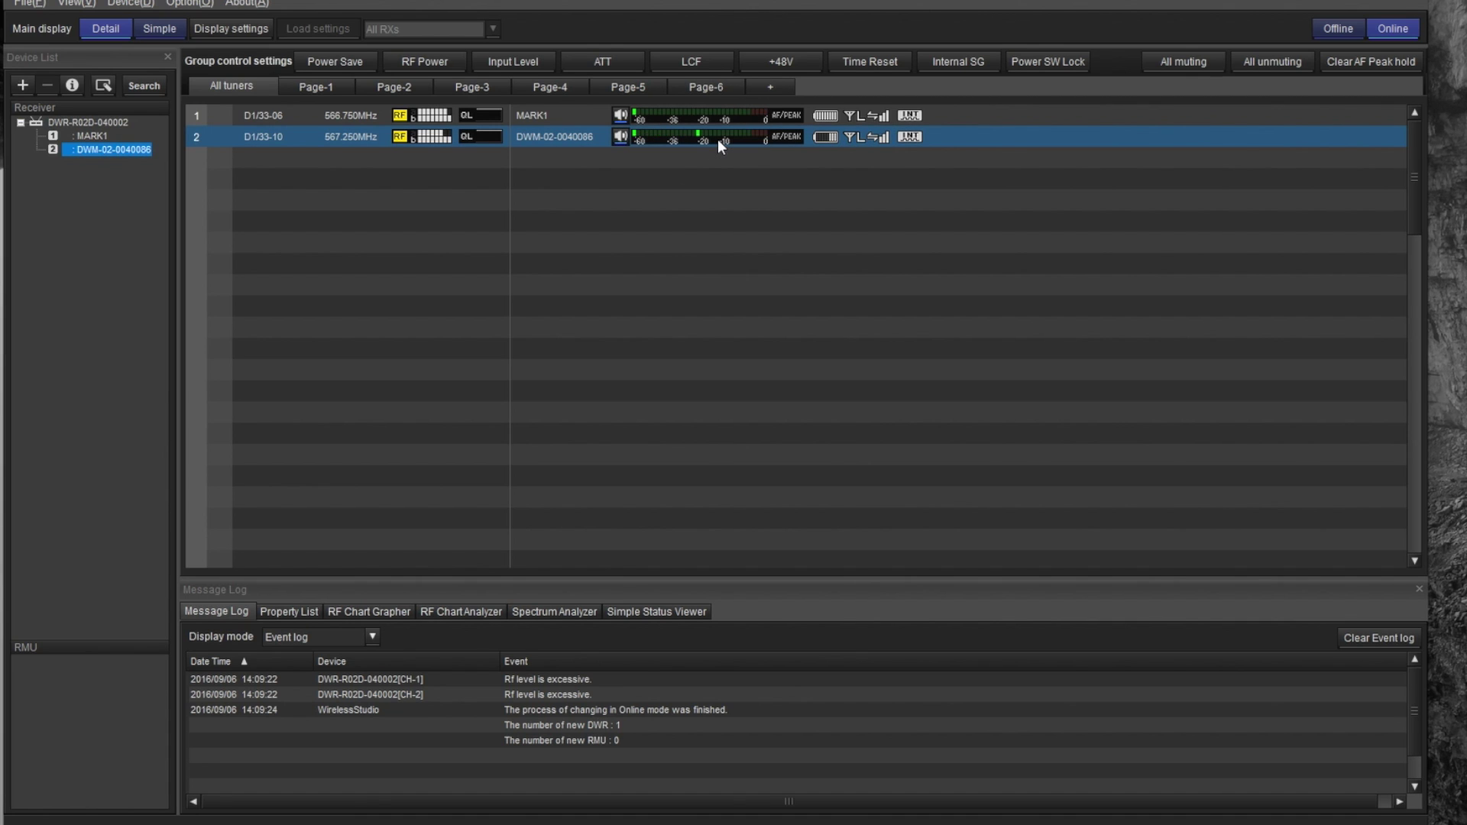
right_click(718, 139)
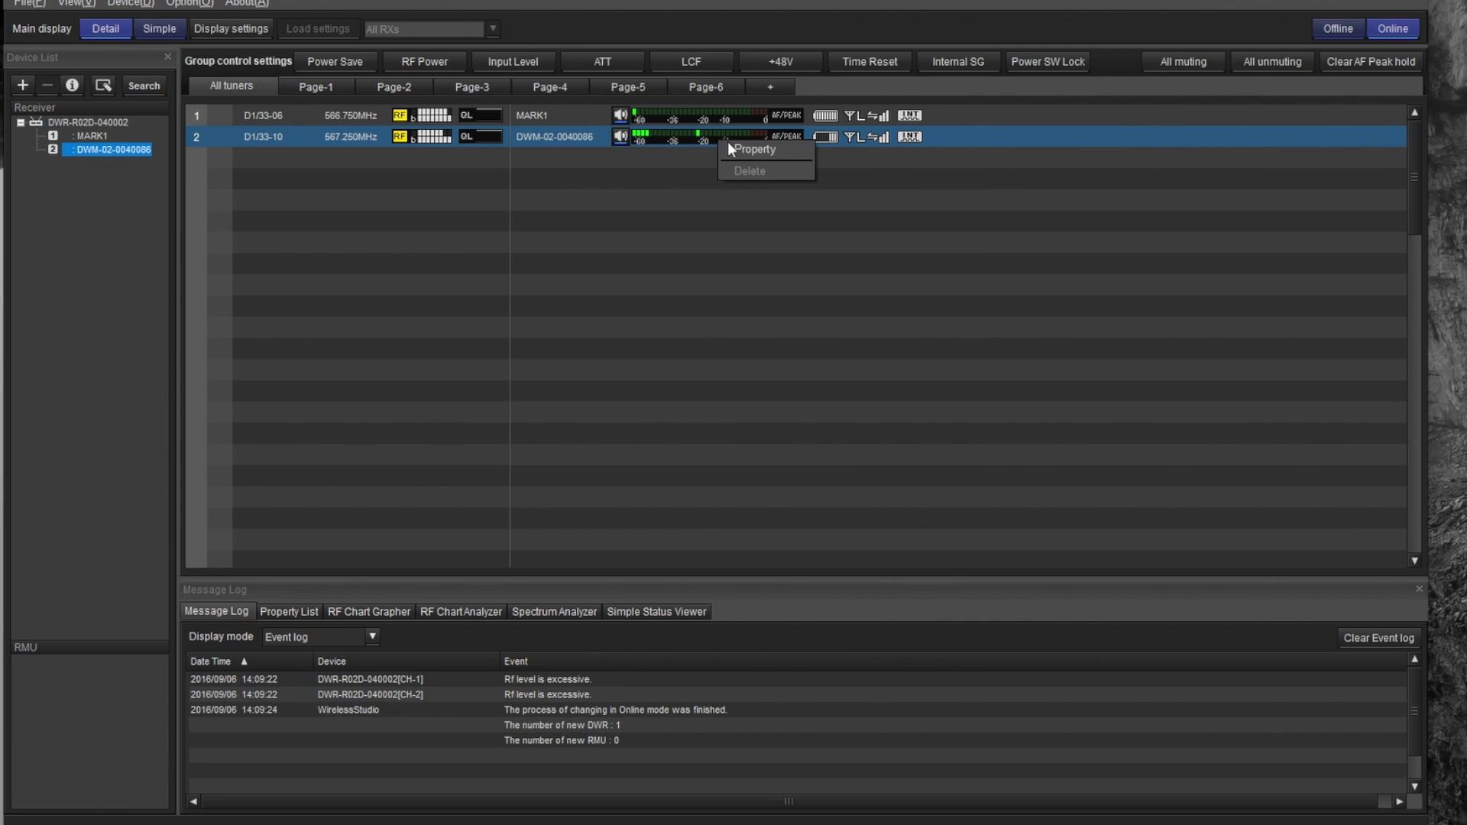
left_click(731, 144)
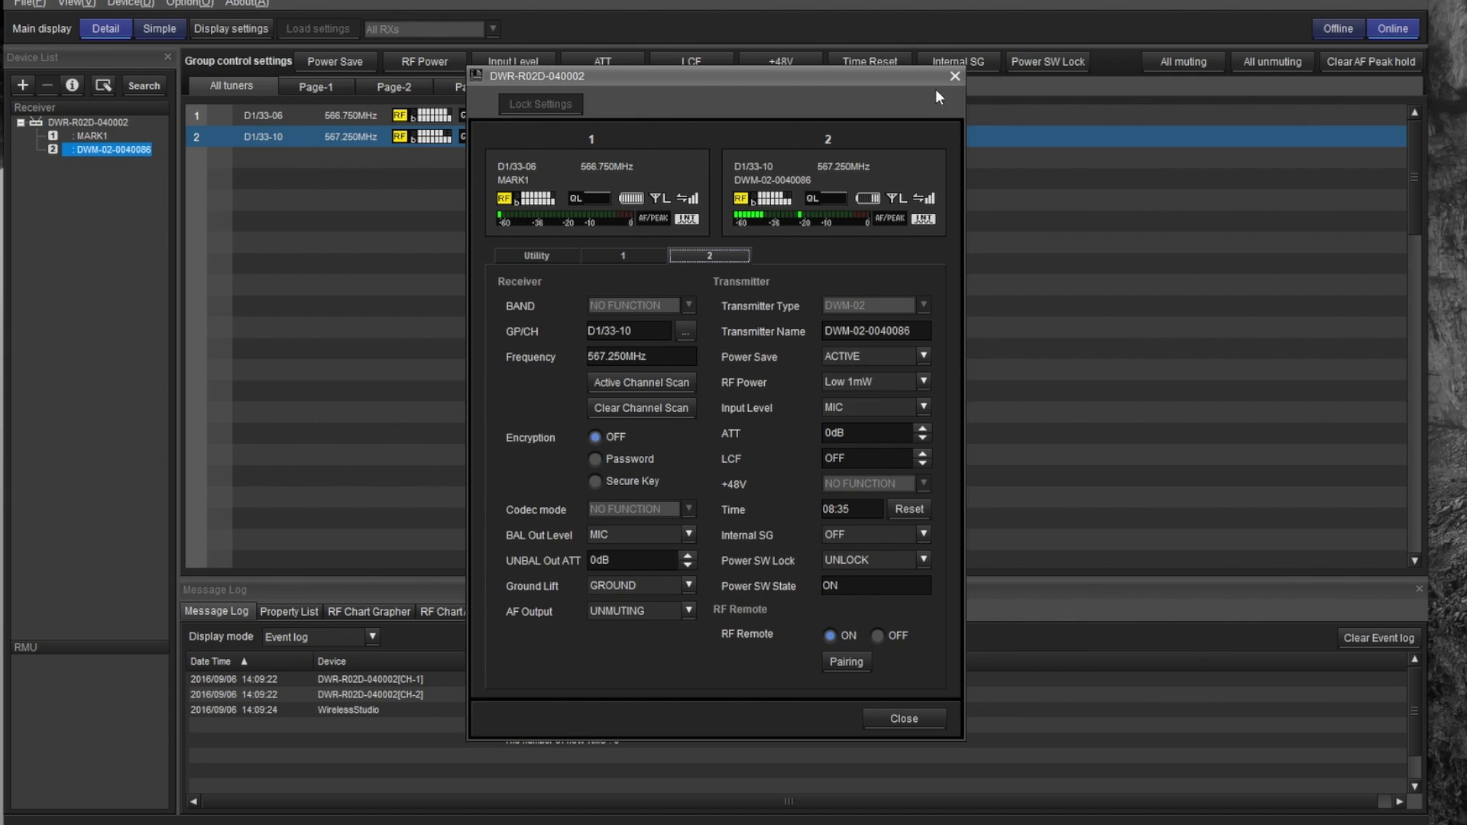
Close the receiver properties and move the Wavetool window lower, over the tuner list.
left_click(953, 76)
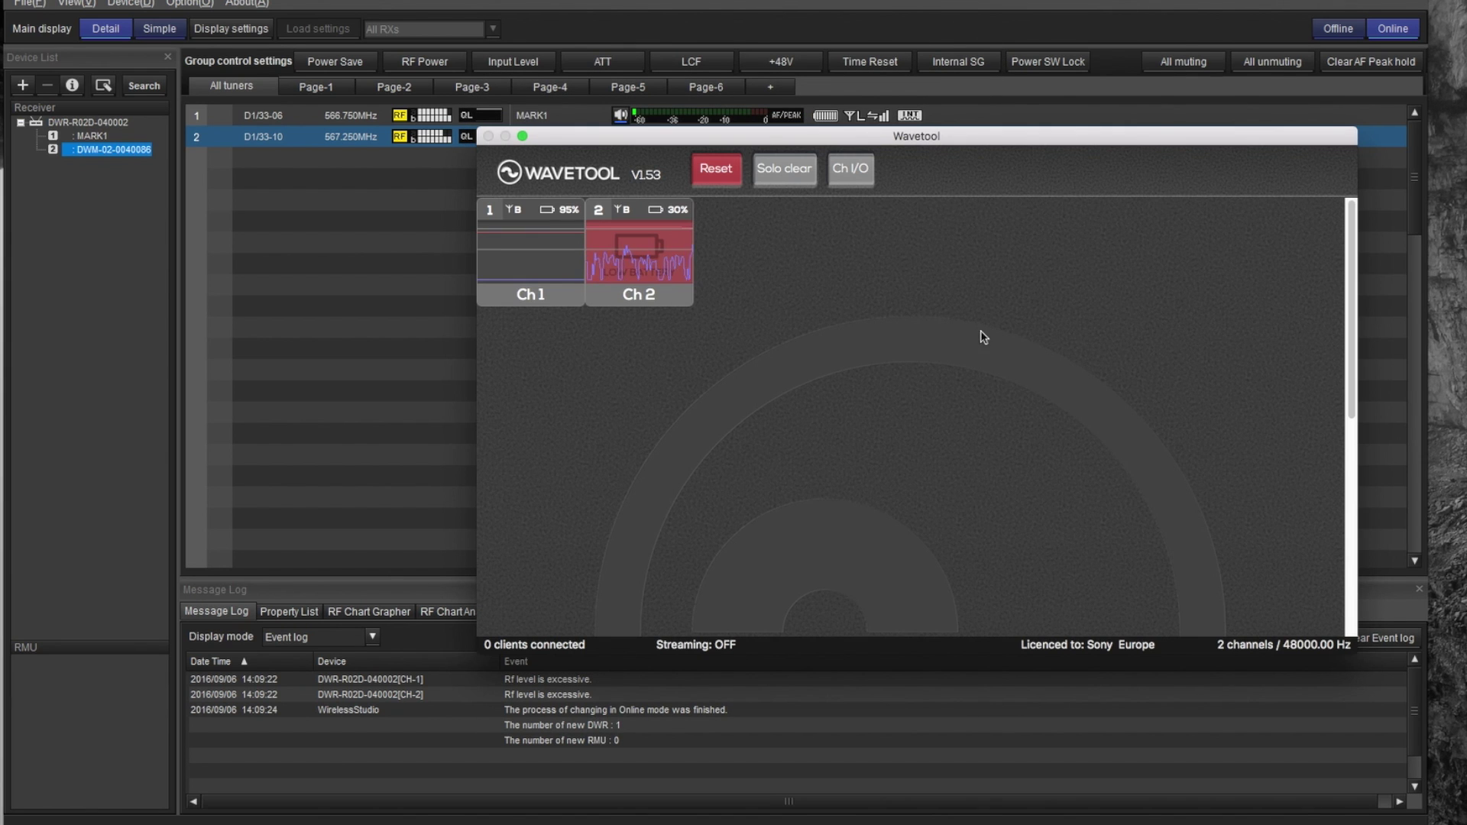
left_click_drag(868, 139, 761, 144)
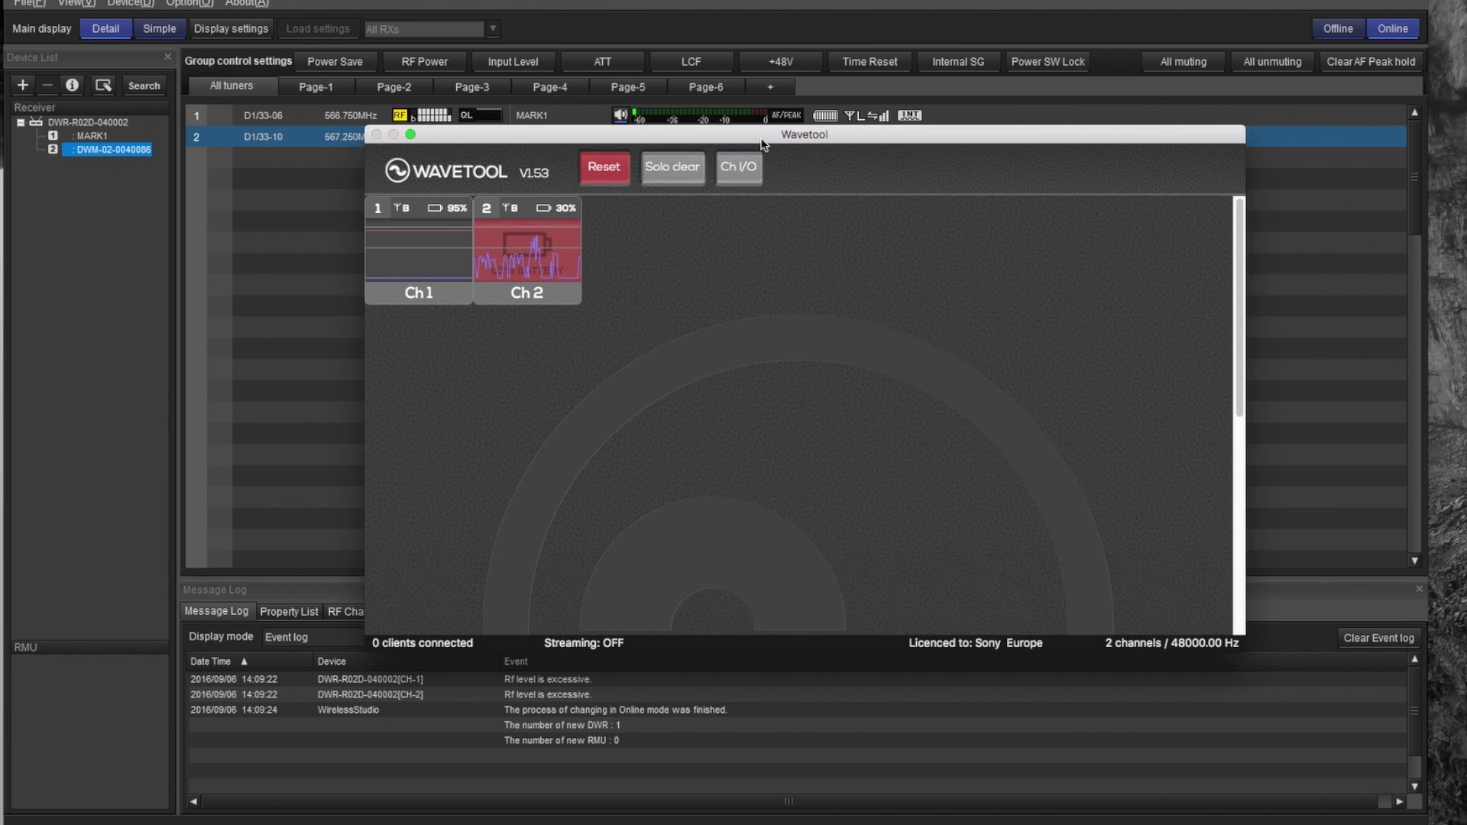
left_click_drag(761, 144, 780, 235)
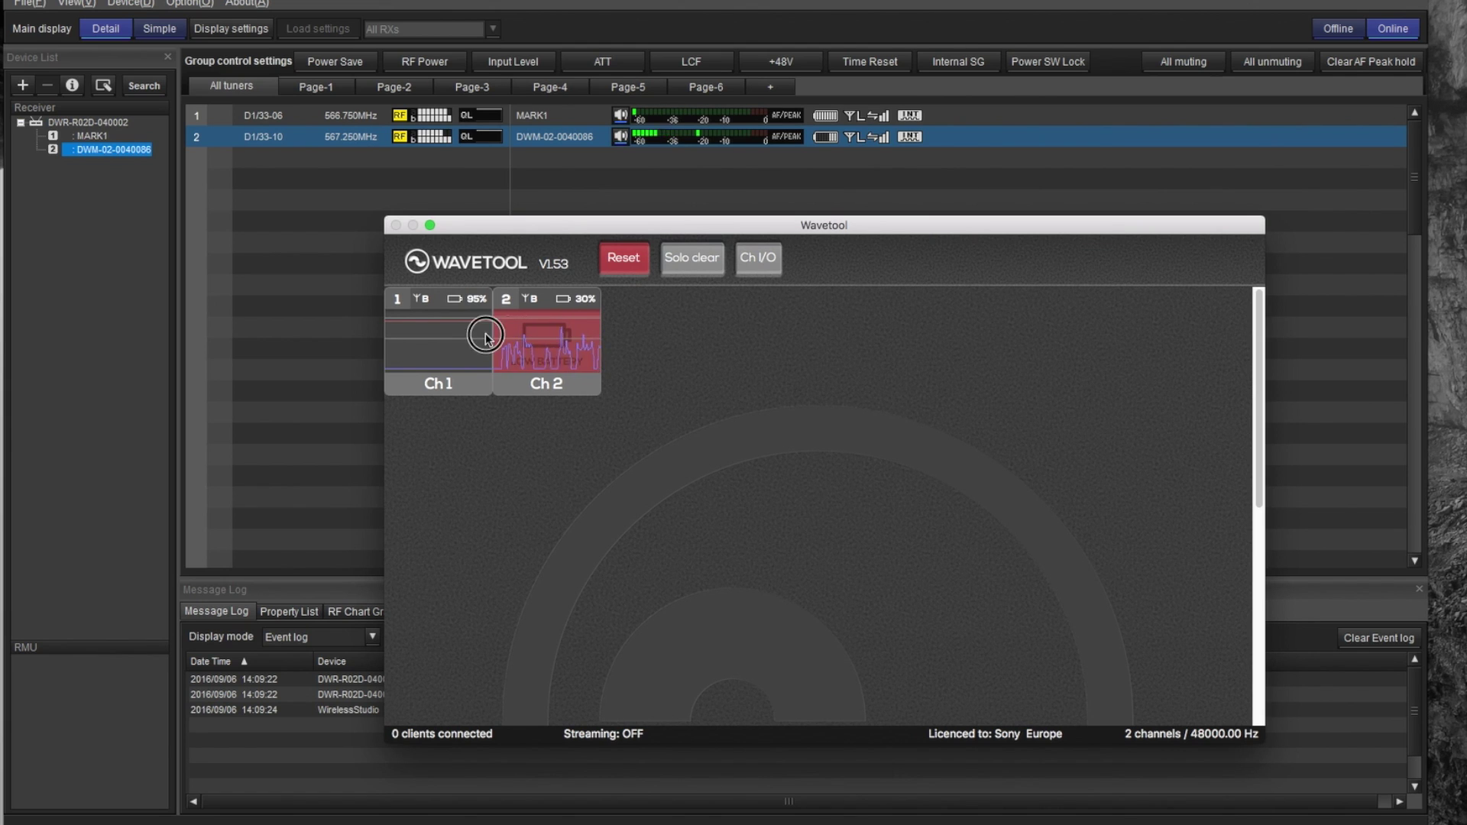
Select the Ch1 and Ch2 tiles, then open the Ch I/O settings listing MARK1 and DWM-02-0040086.
left_click(457, 334)
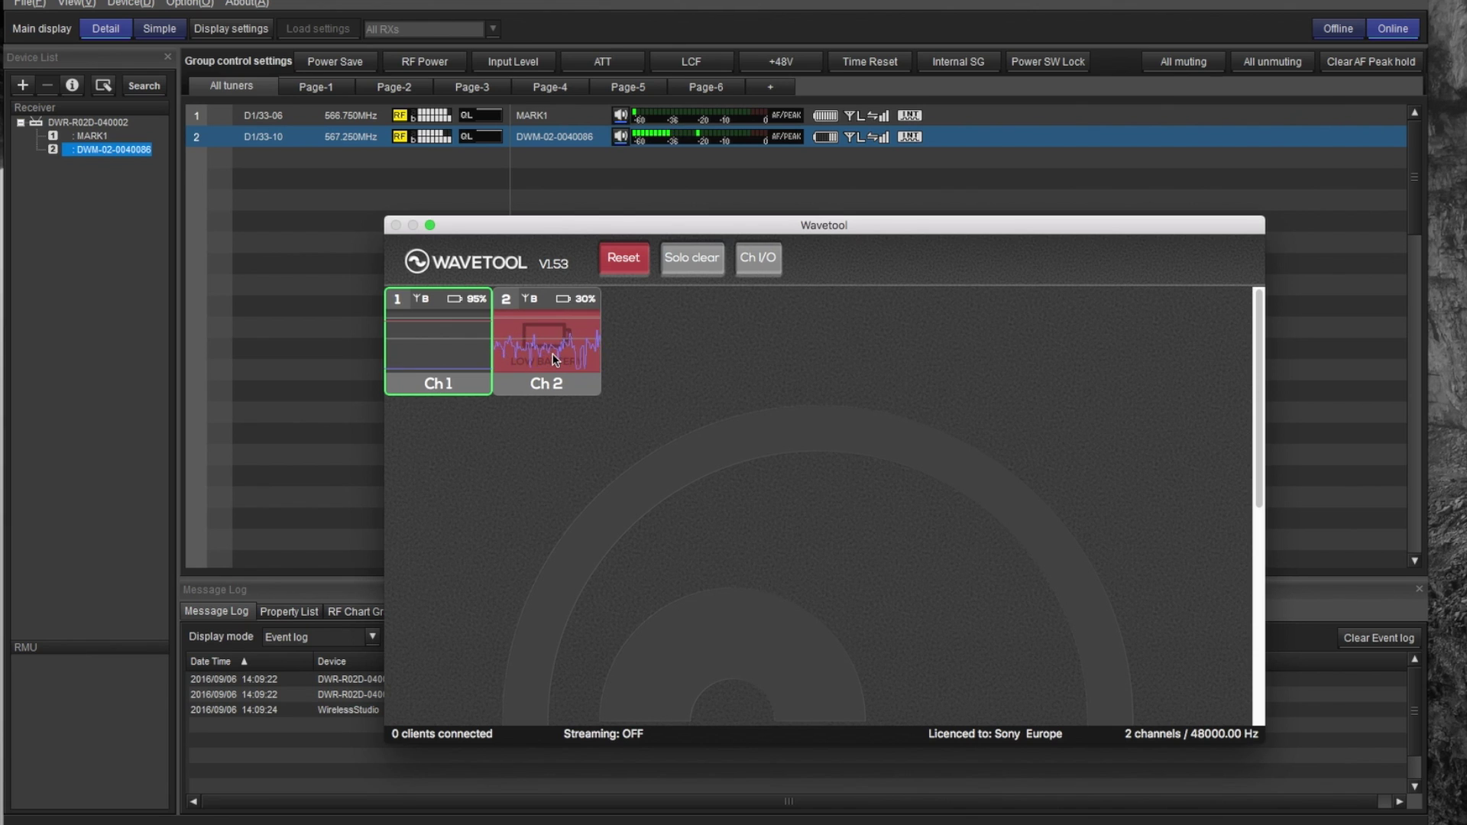
left_click(517, 356)
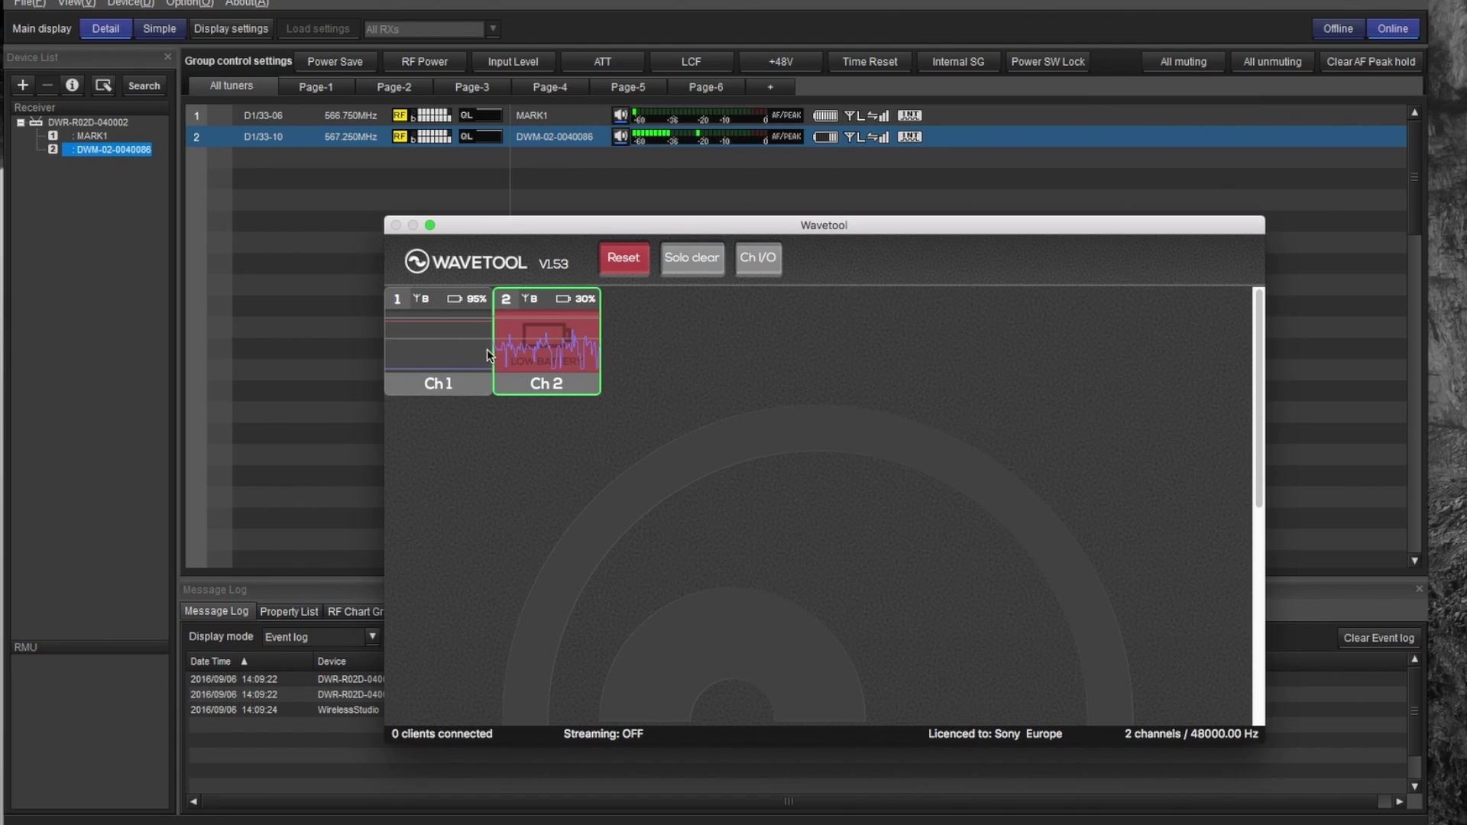
left_click(475, 350)
left_click(528, 354)
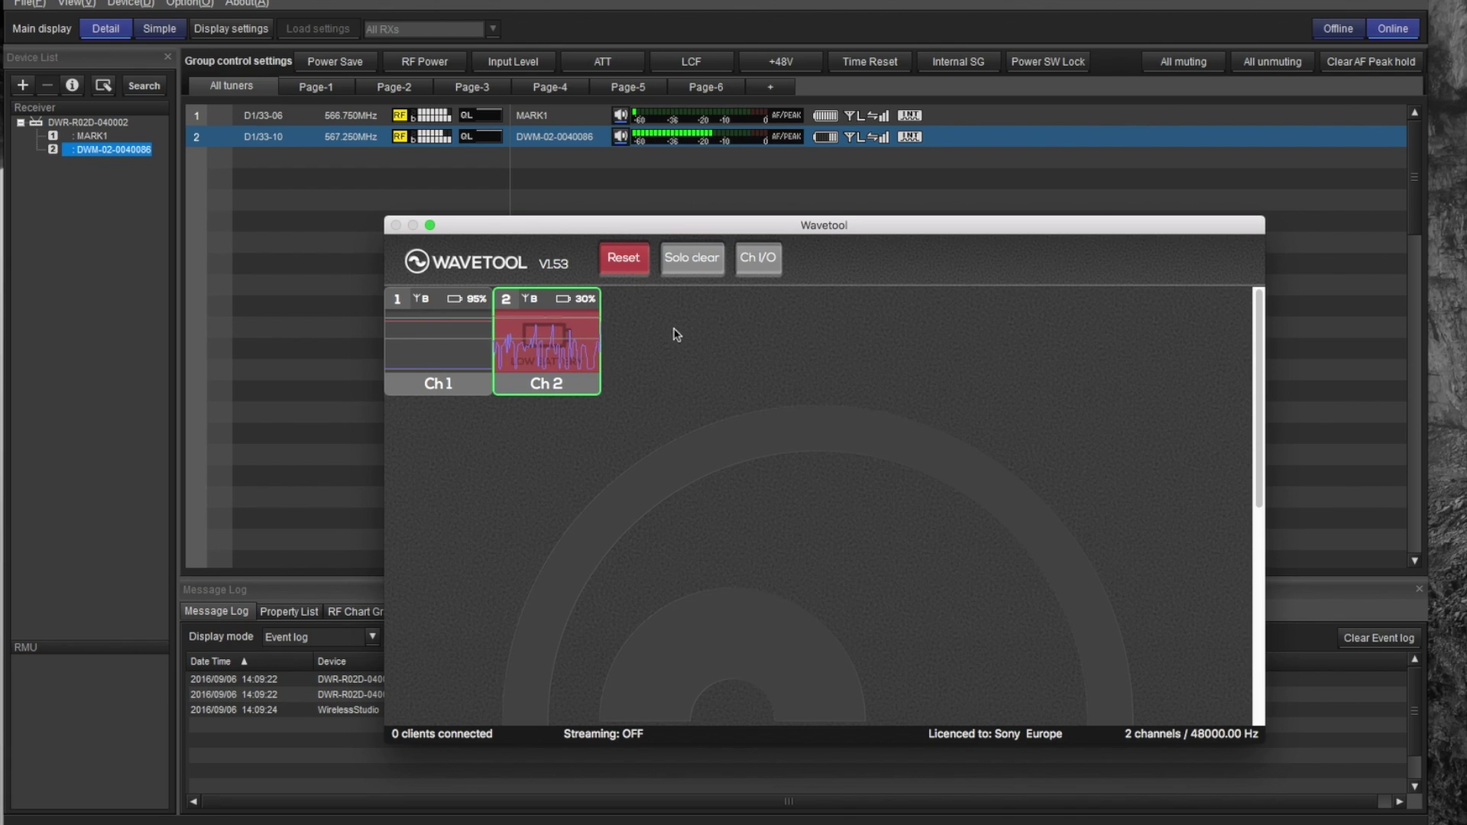
left_click(758, 268)
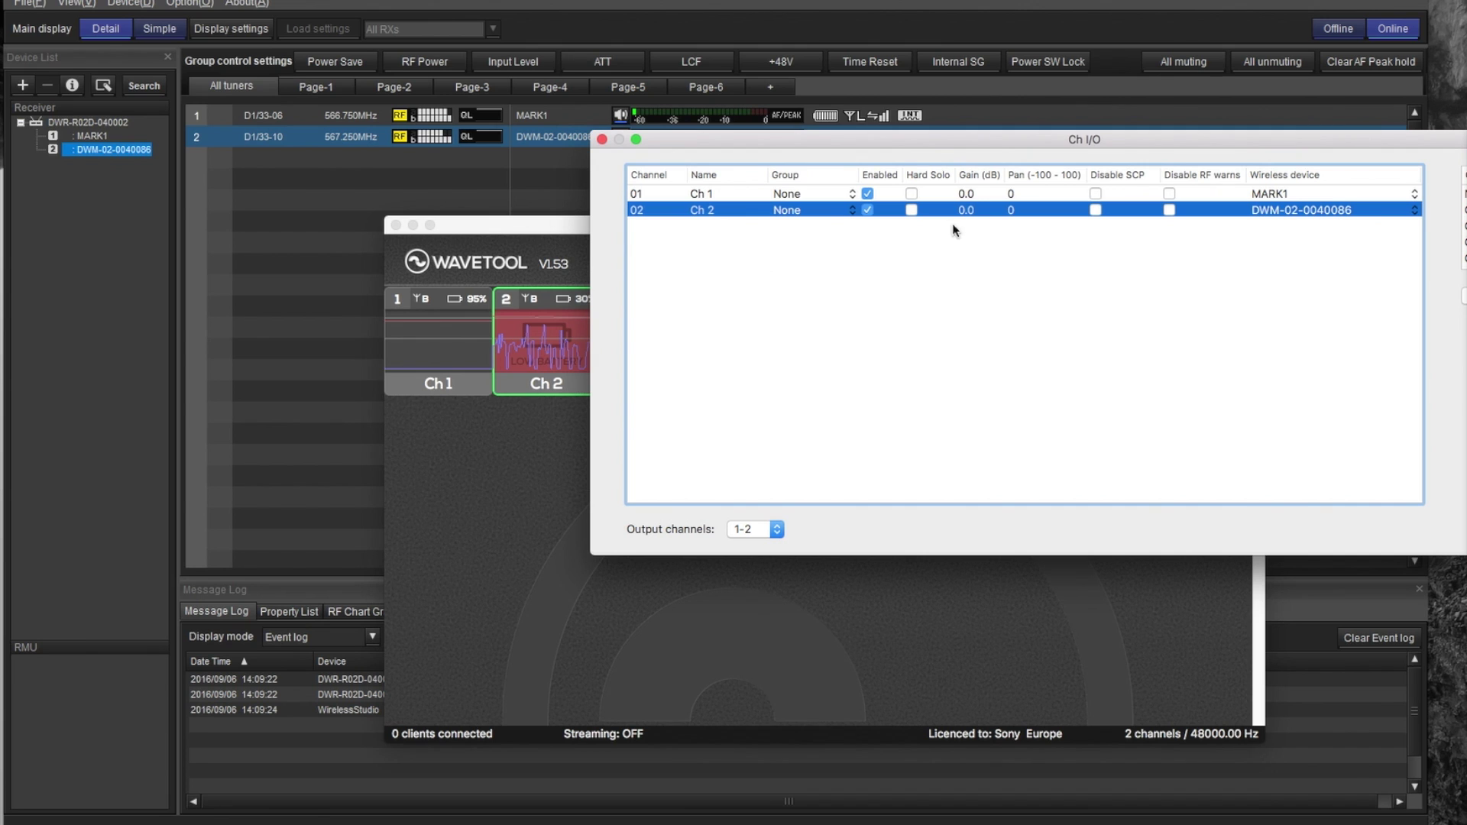
In the Ch I/O Name cells, rename row 01 to mark1 and row 02 to handheld1.
left_click_drag(991, 147, 740, 136)
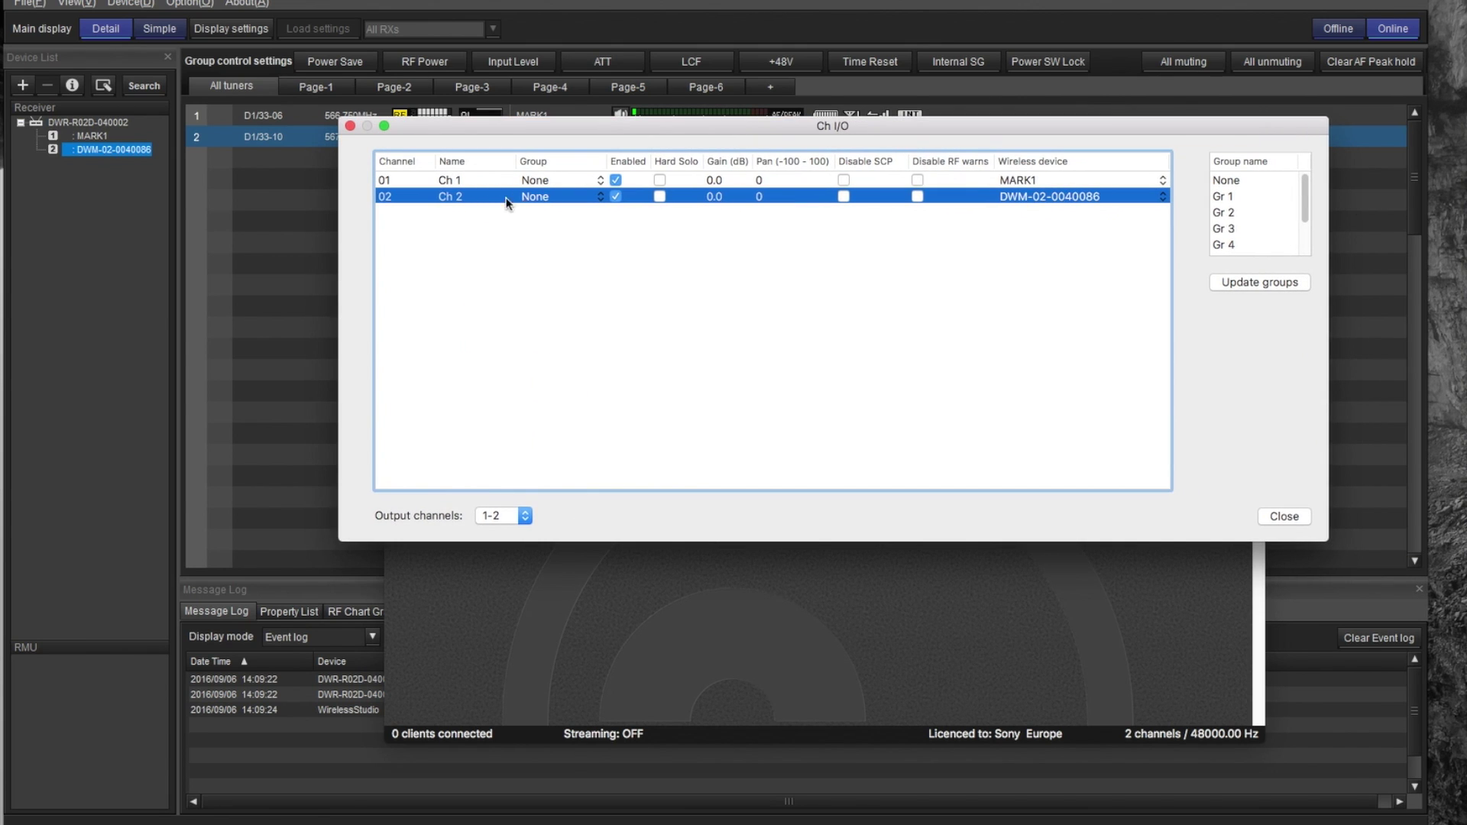
left_click(481, 183)
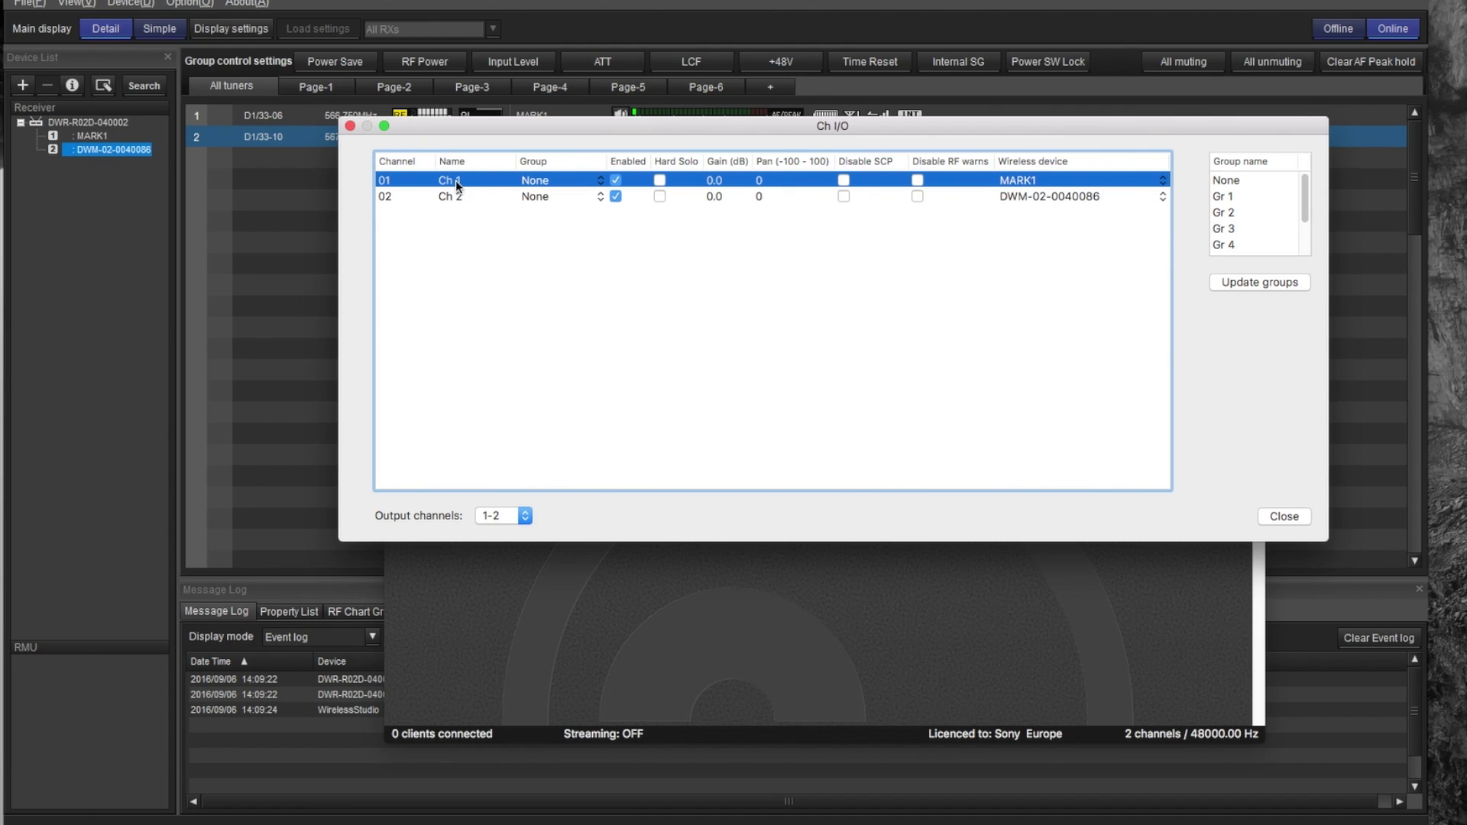
left_click(455, 180)
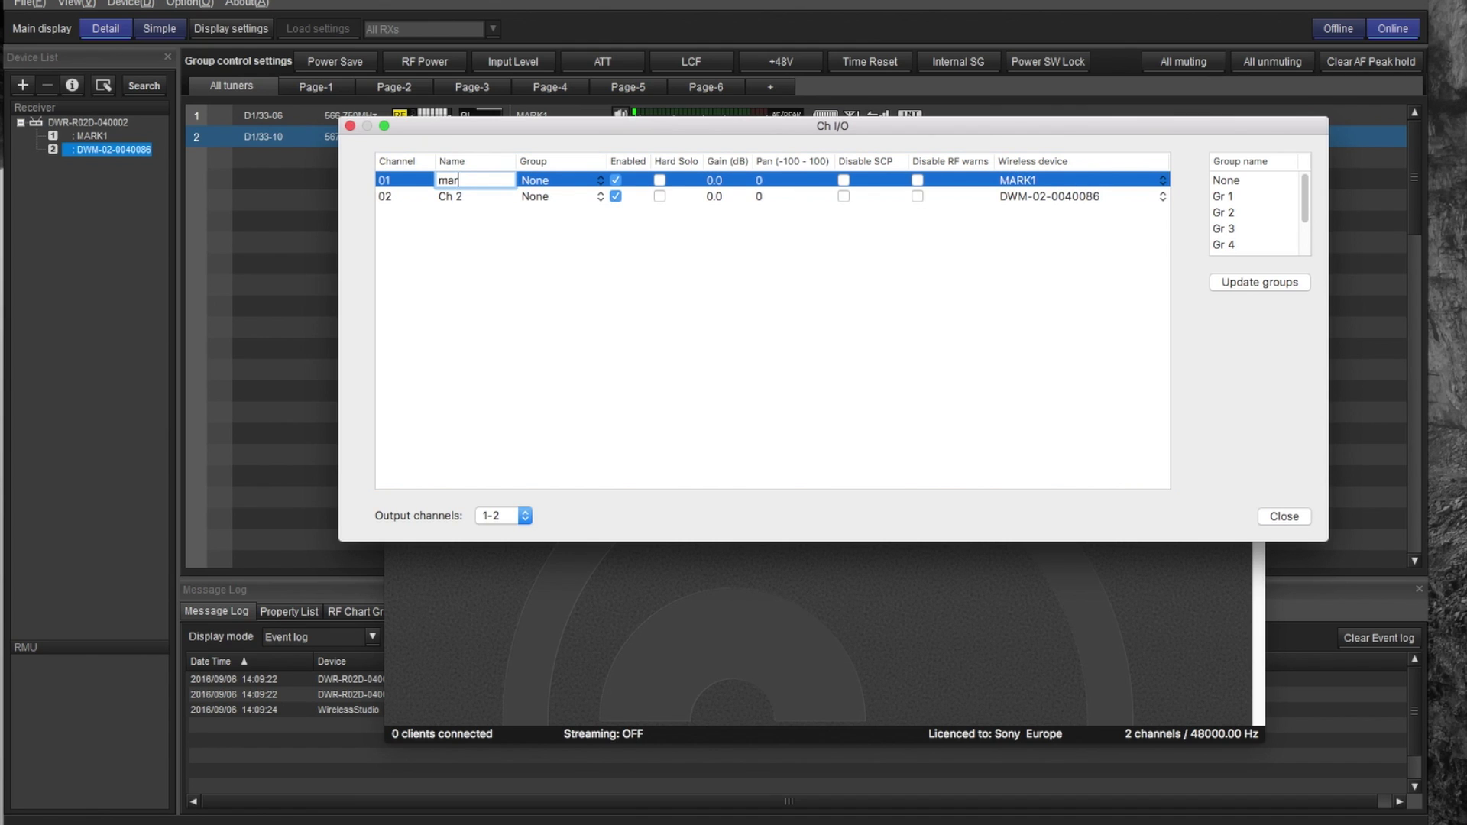
left_click(451, 196)
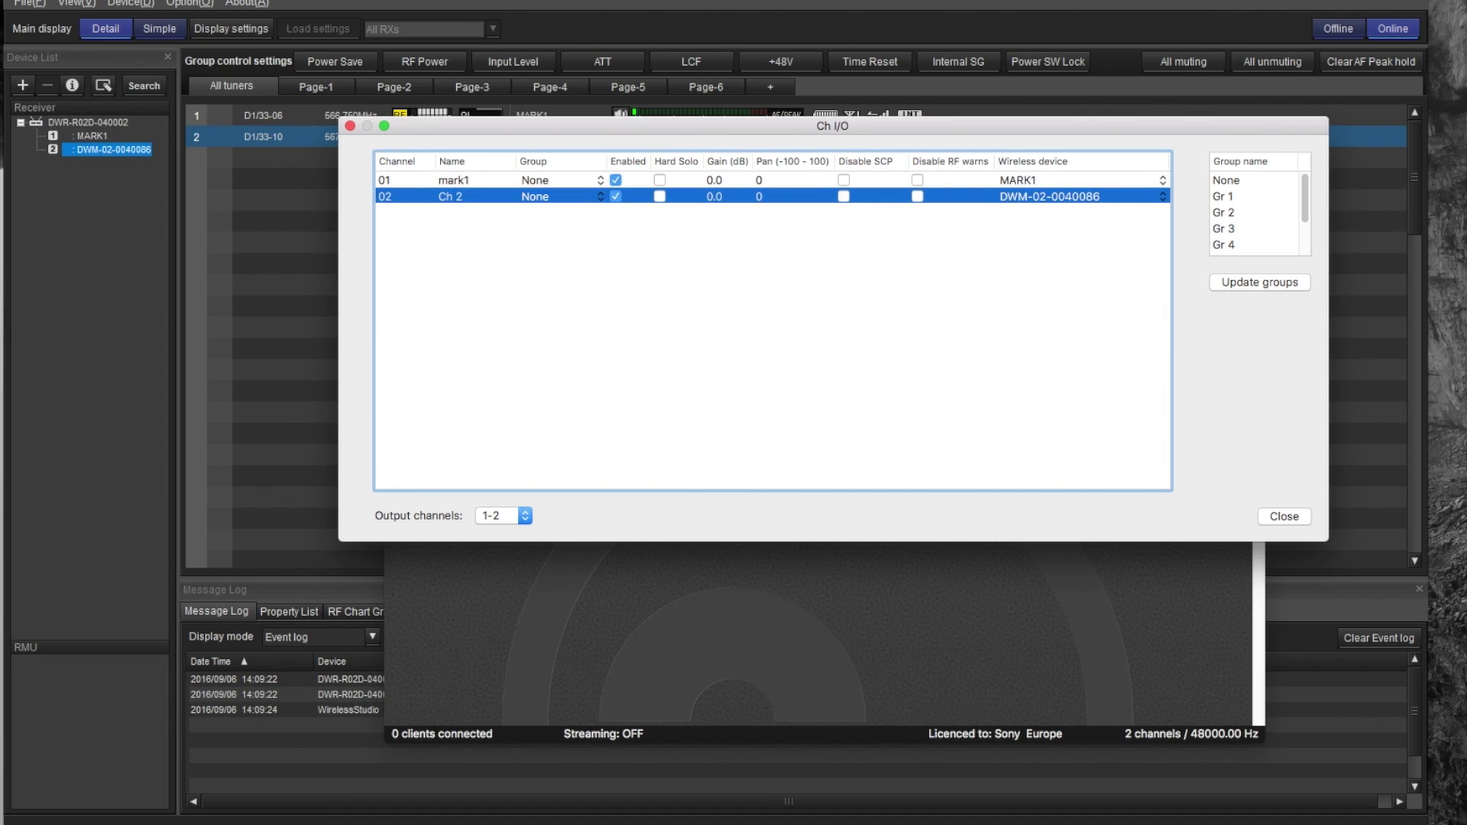
left_click(457, 197)
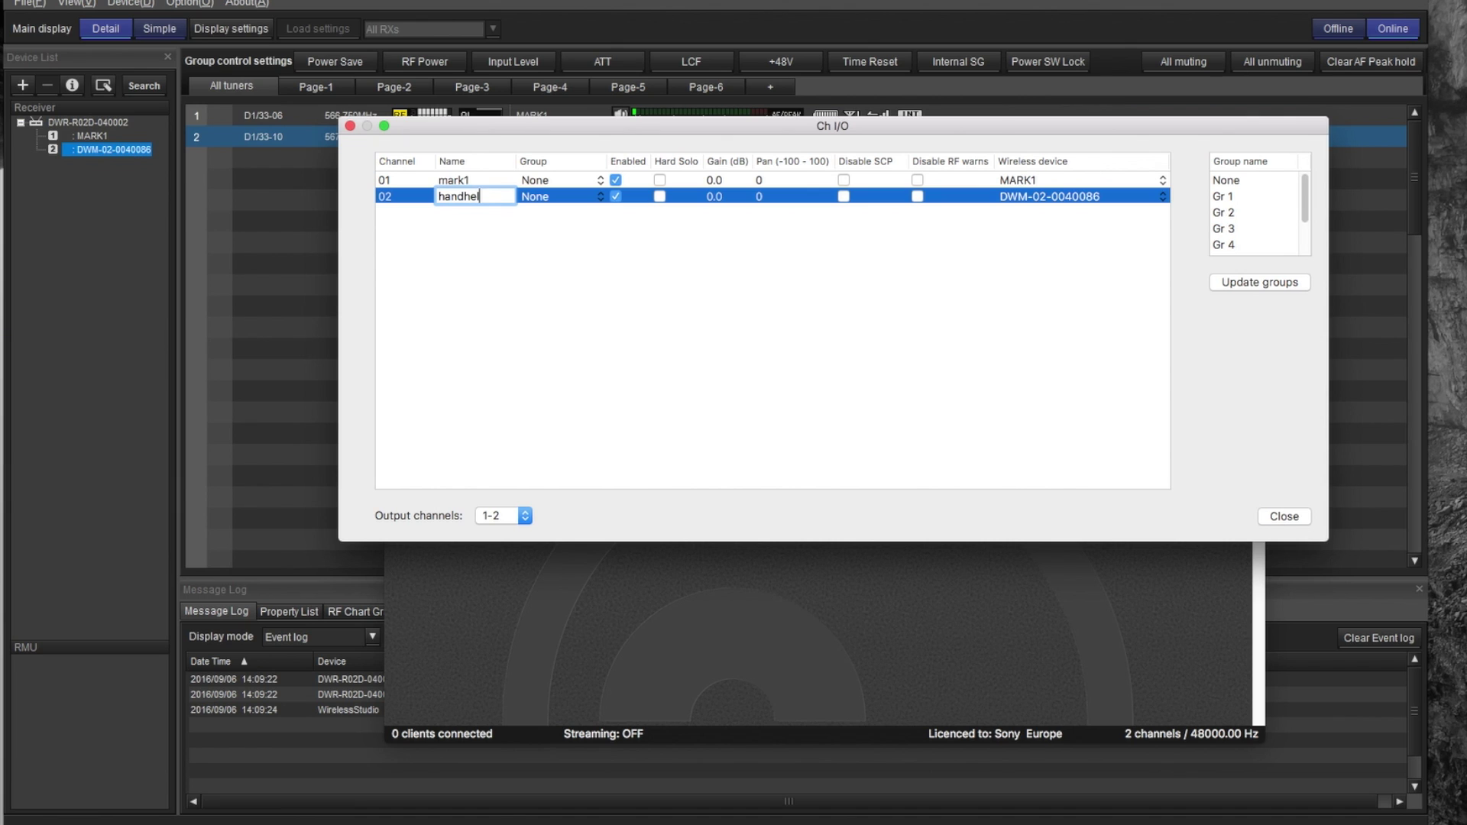
key("Return")
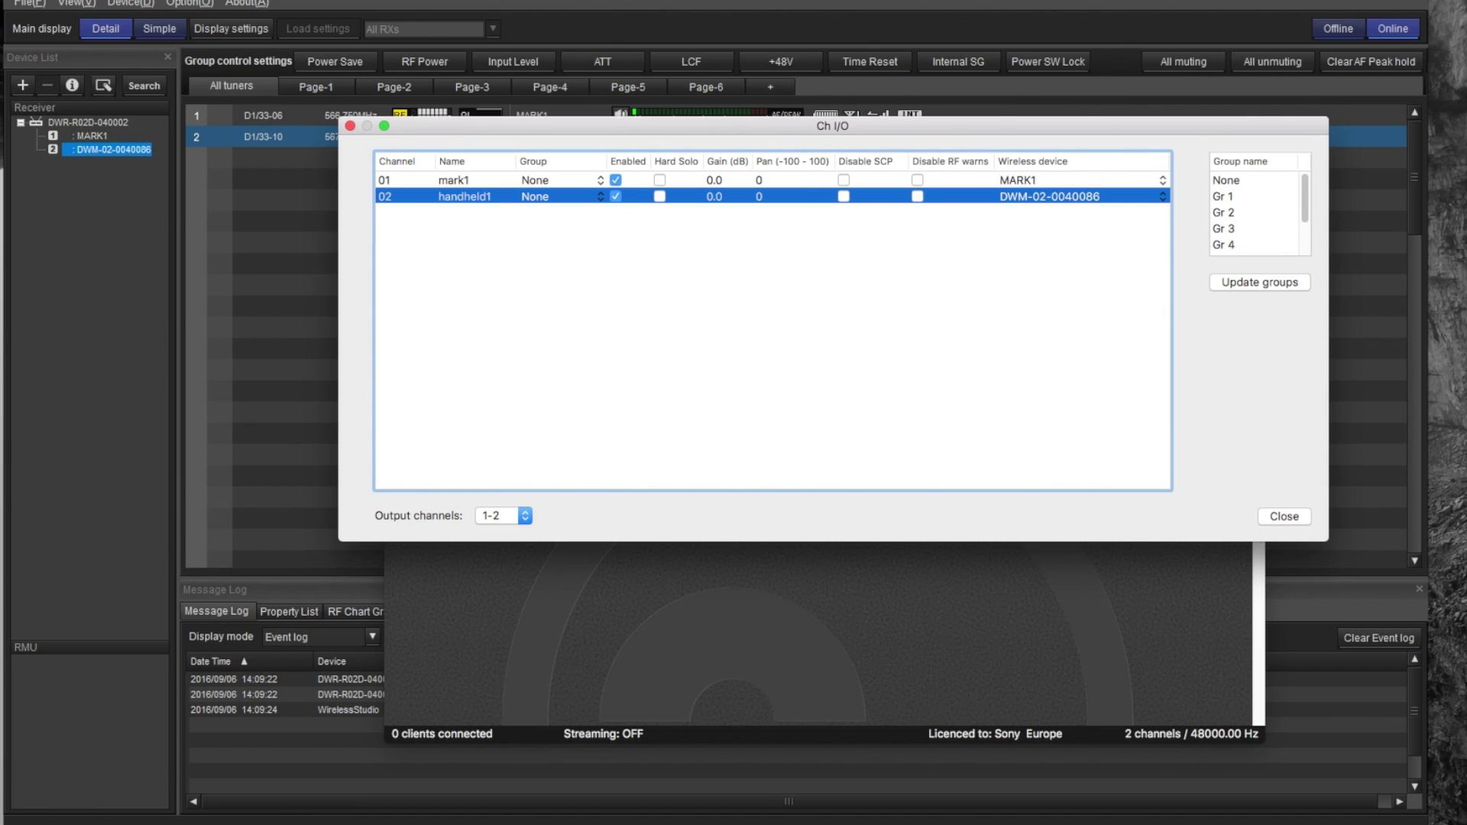
Close Ch I/O and select the mark1 (95% battery) and handheld1 (30% battery) tiles.
left_click(1283, 517)
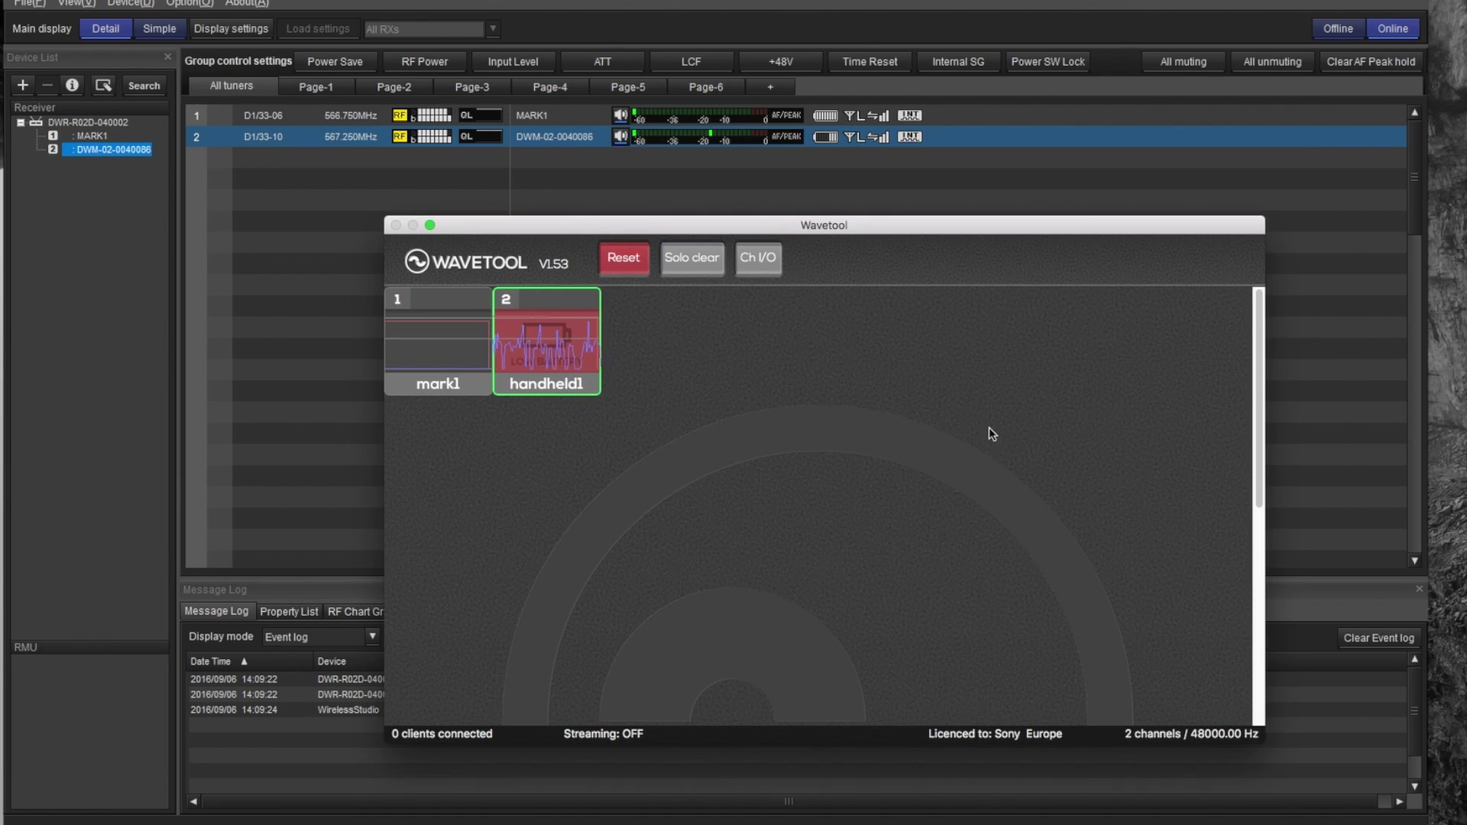
left_click(461, 341)
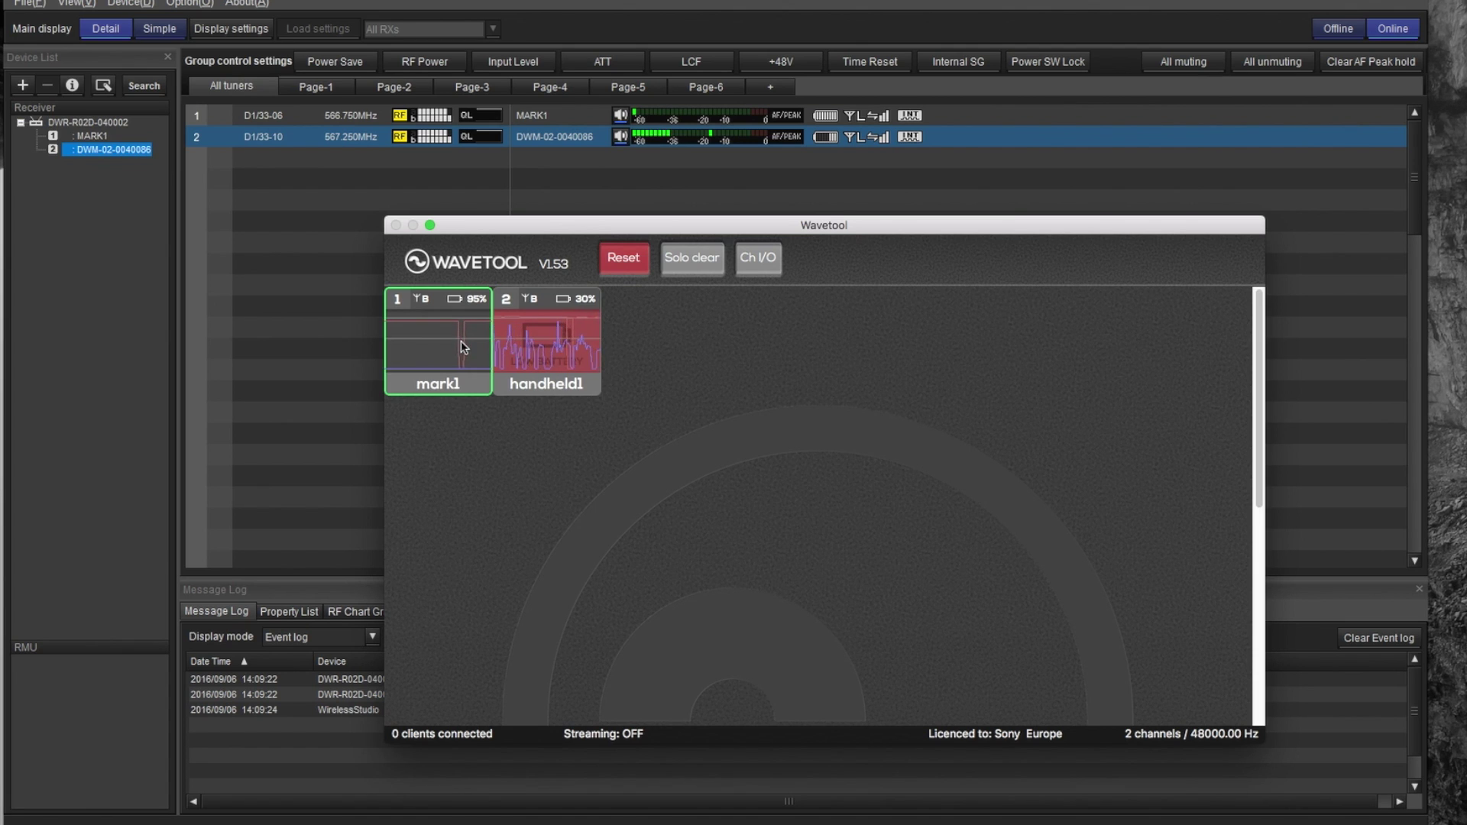
left_click(548, 344)
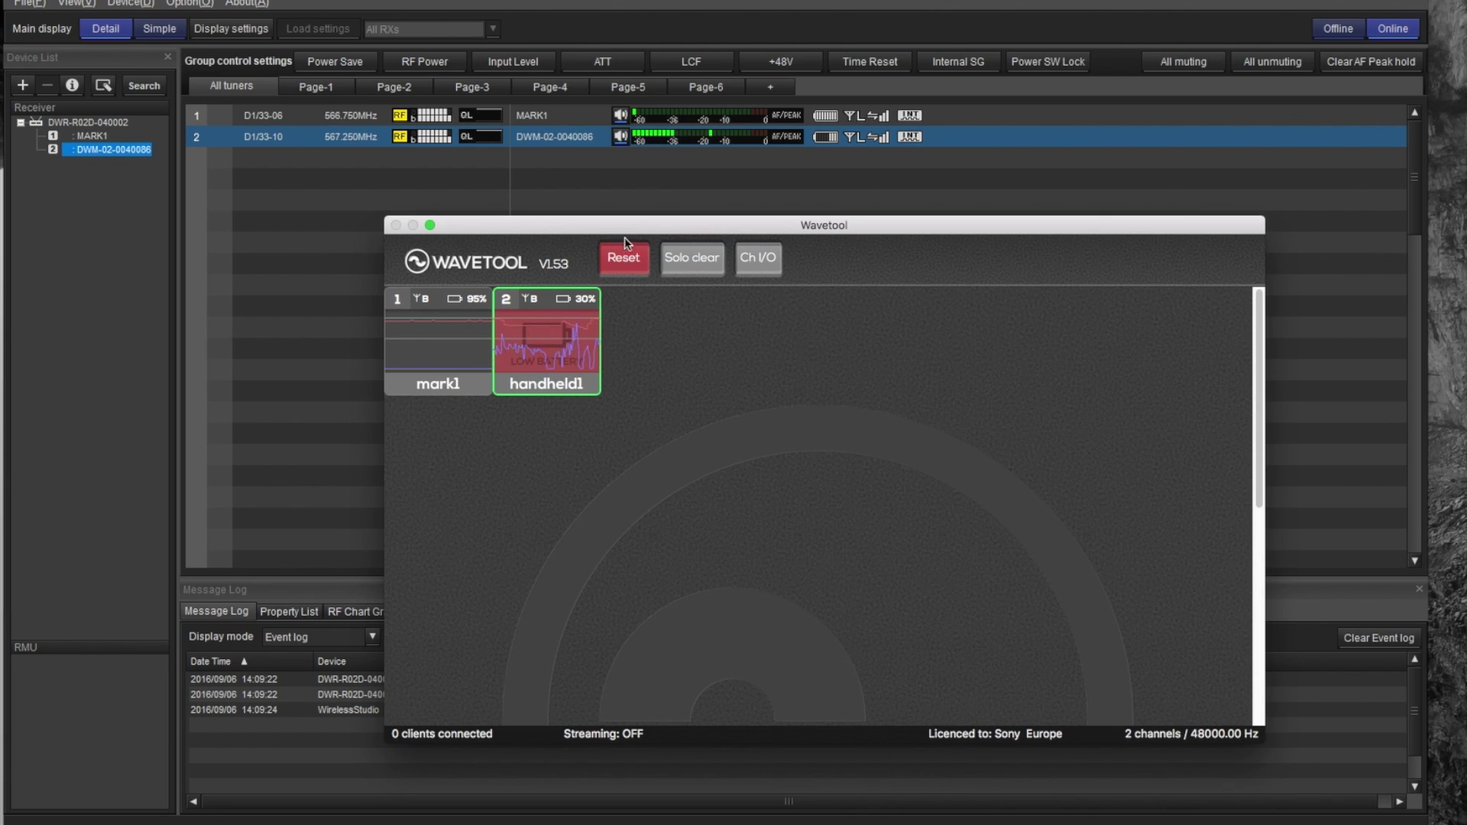
Set the MARK1 transmitter's Internal SG to 1kHz in Wireless Studio.
left_click_drag(625, 224, 627, 272)
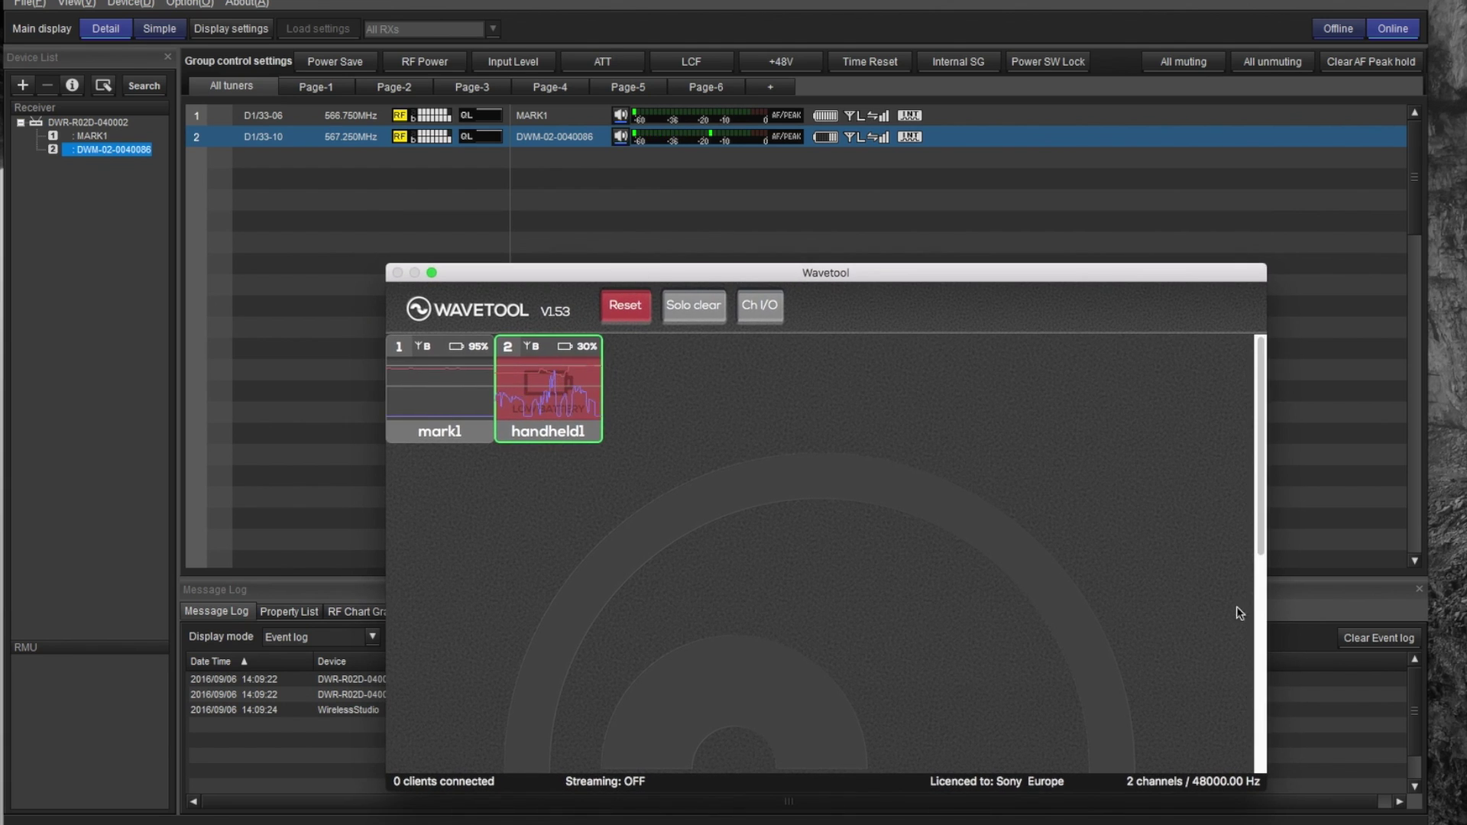
key("super+q")
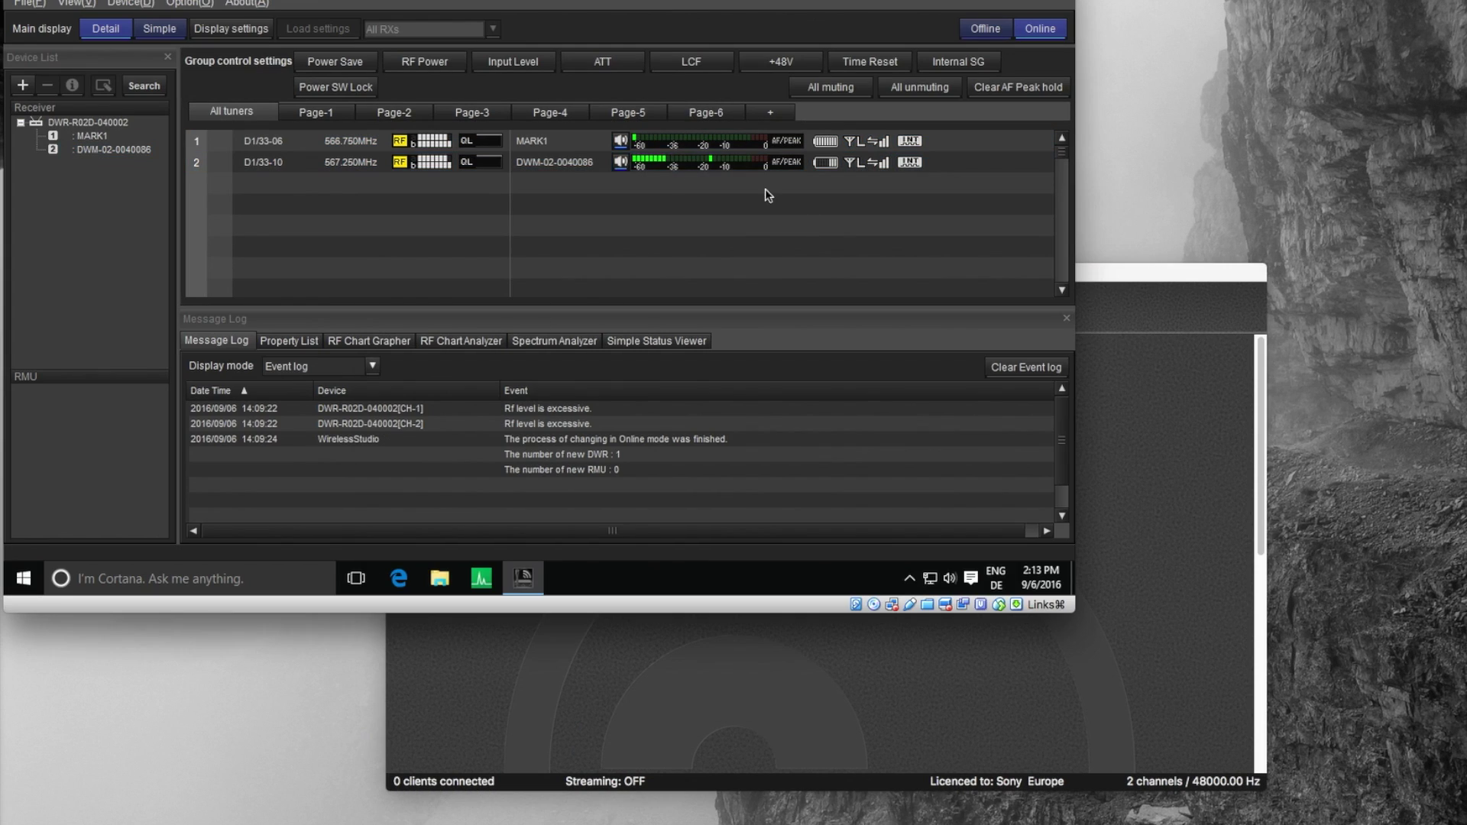
right_click(549, 145)
left_click(580, 156)
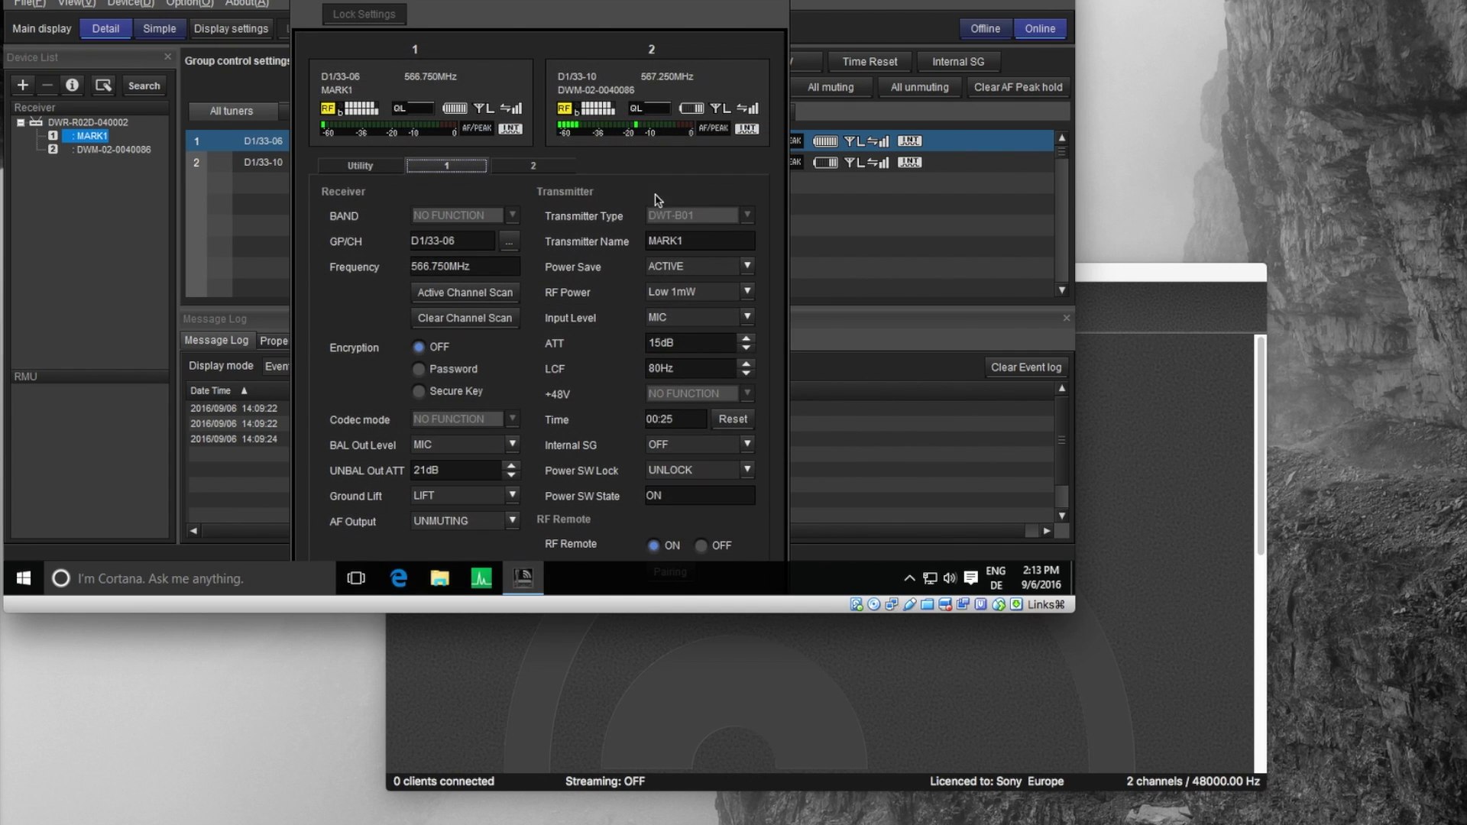
left_click(703, 445)
left_click(696, 466)
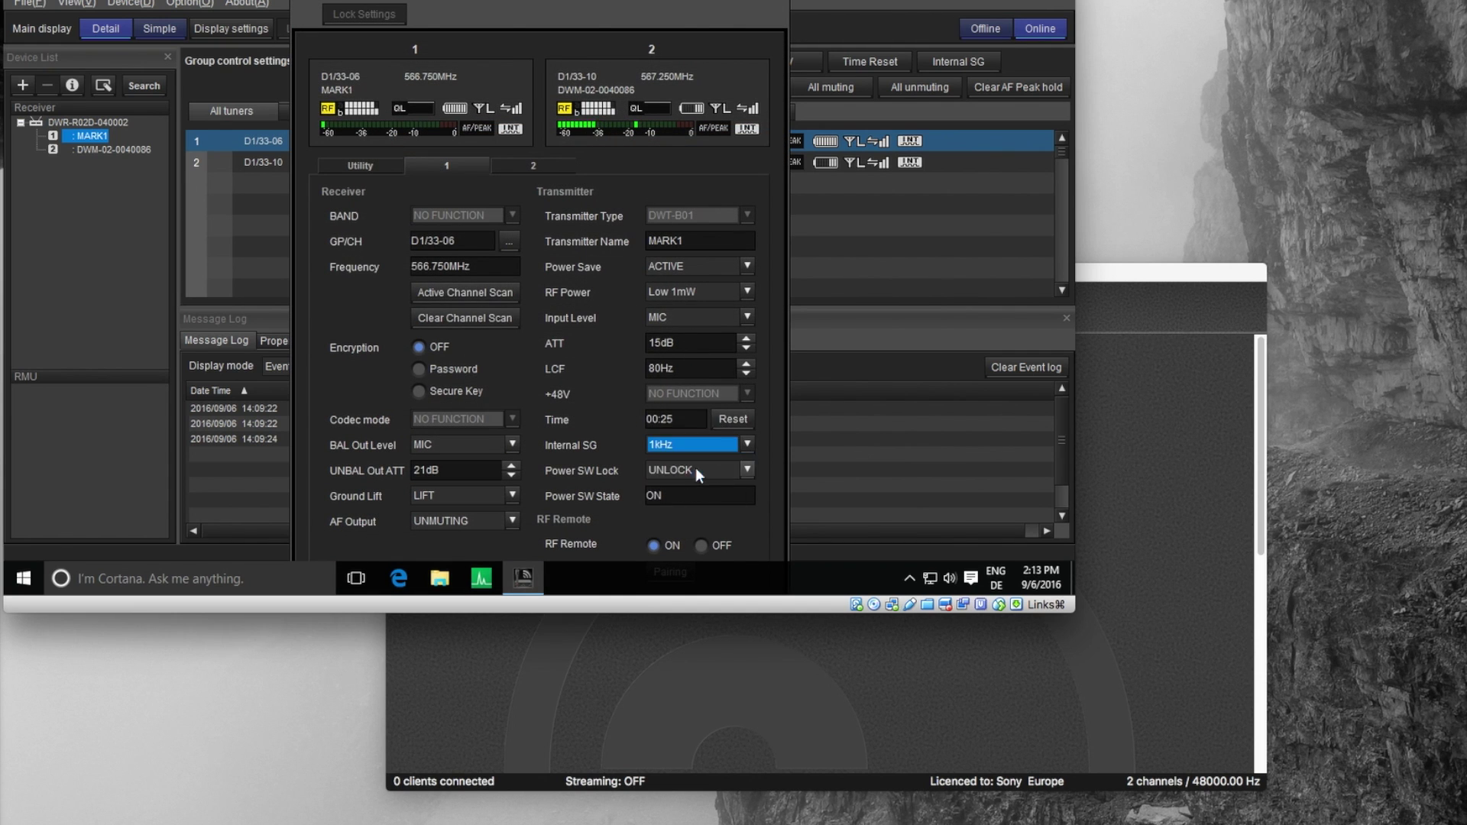
left_click(1129, 284)
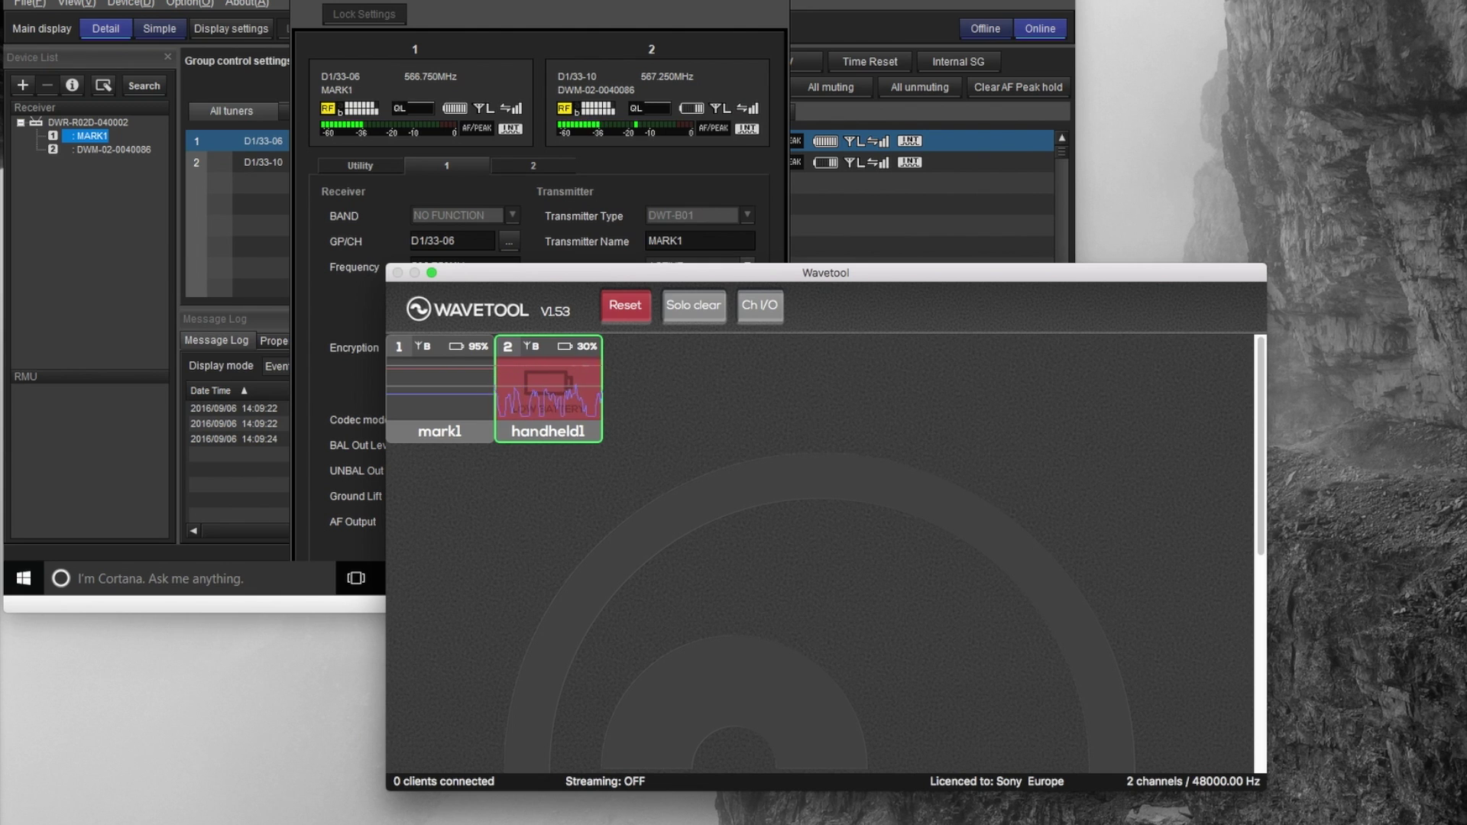
Close the MARK1 properties and move Wavetool down and right, beside the mirrored iPhone home screen.
left_click(787, 24)
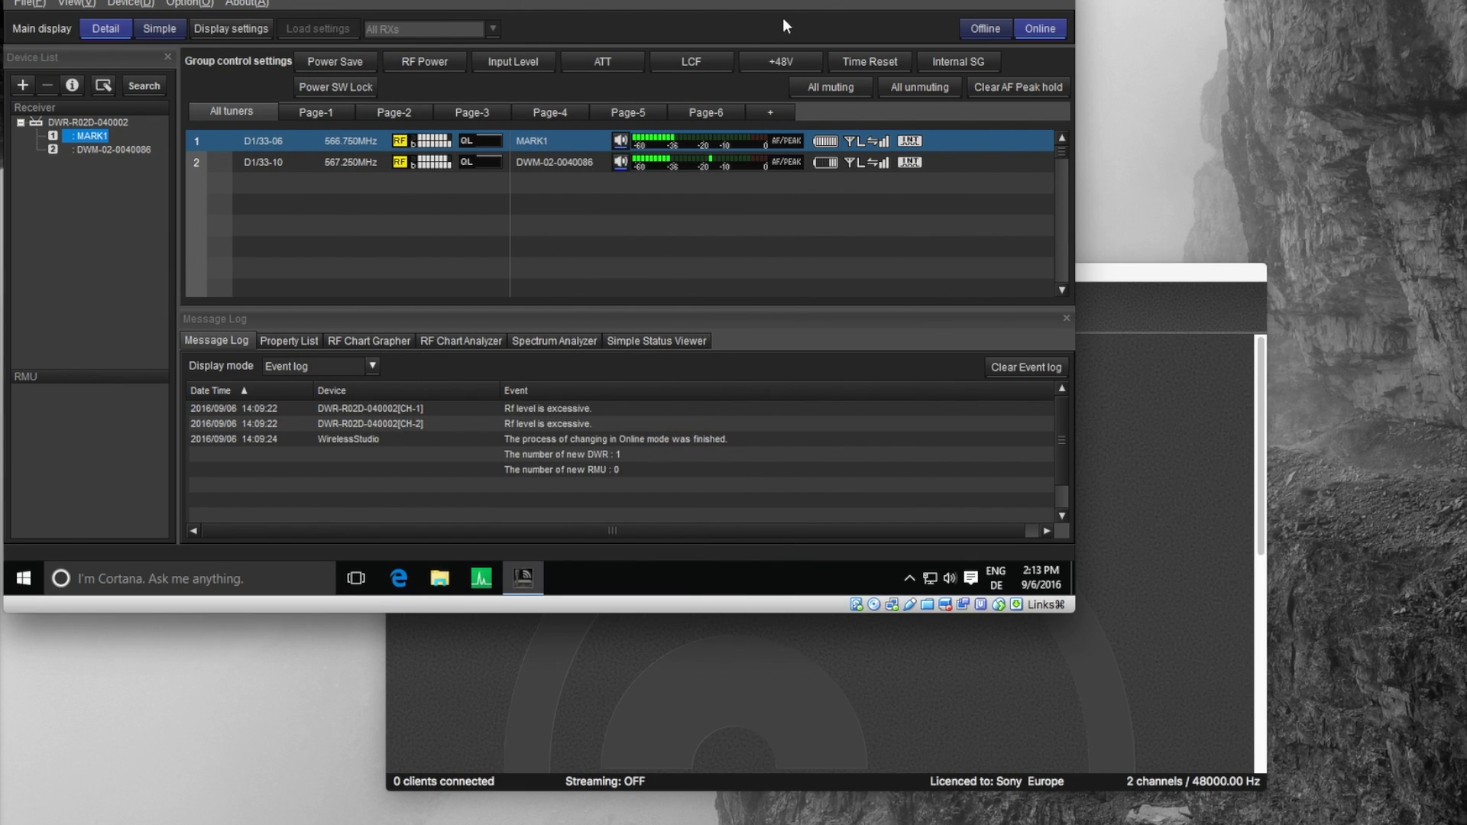
left_click(1138, 284)
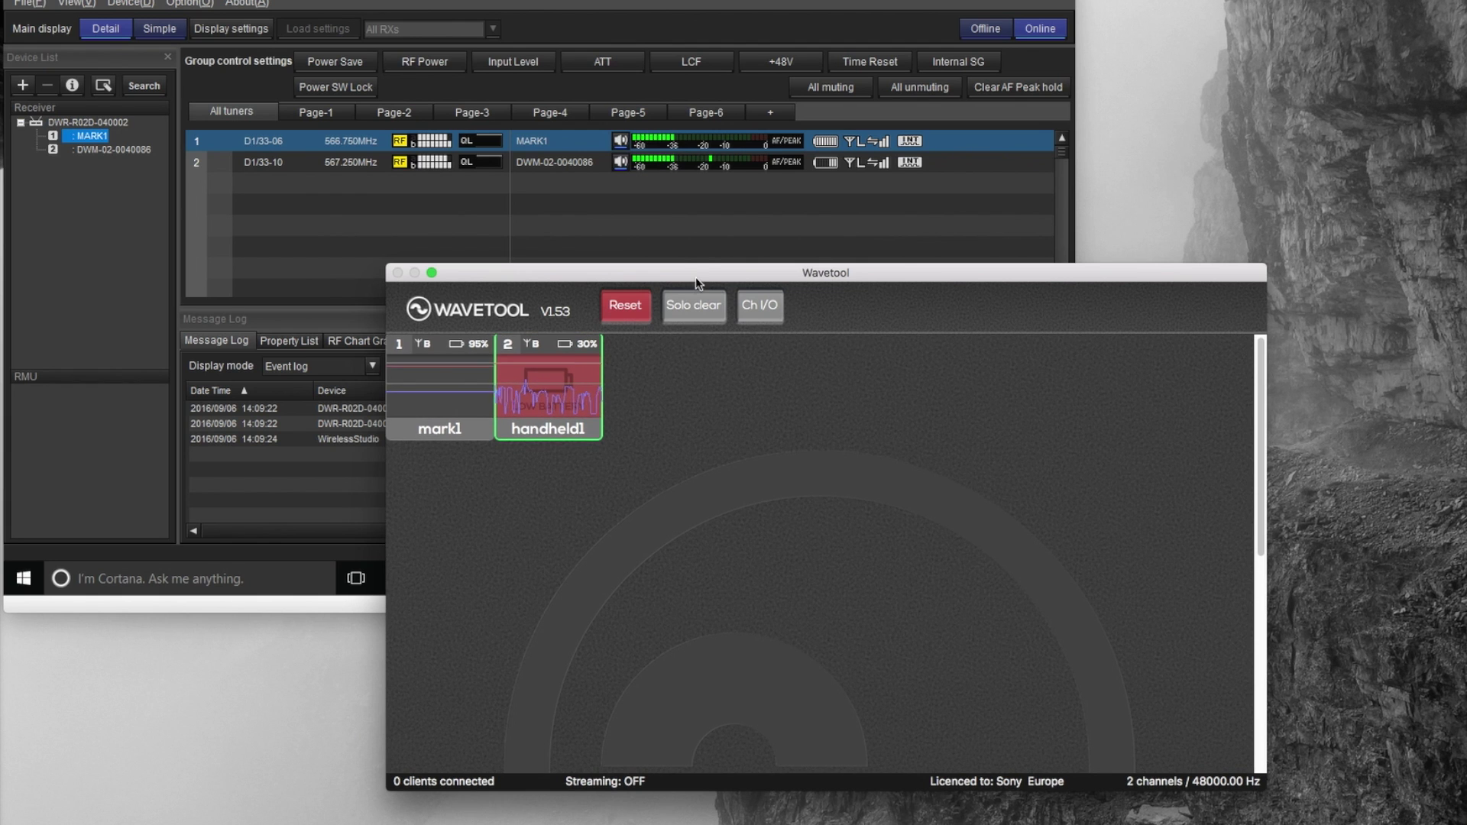
left_click_drag(695, 277, 809, 370)
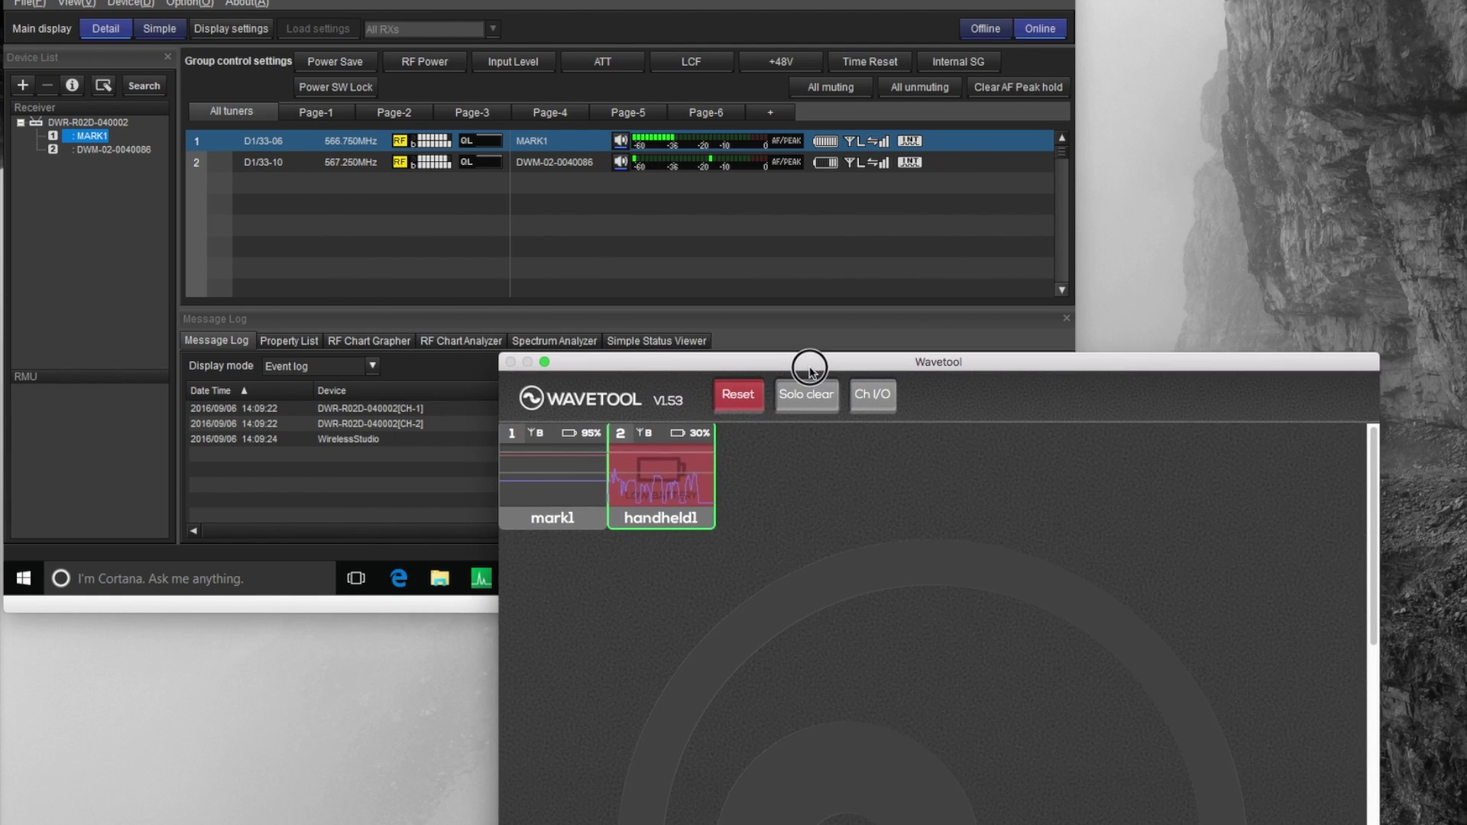
left_click(674, 243)
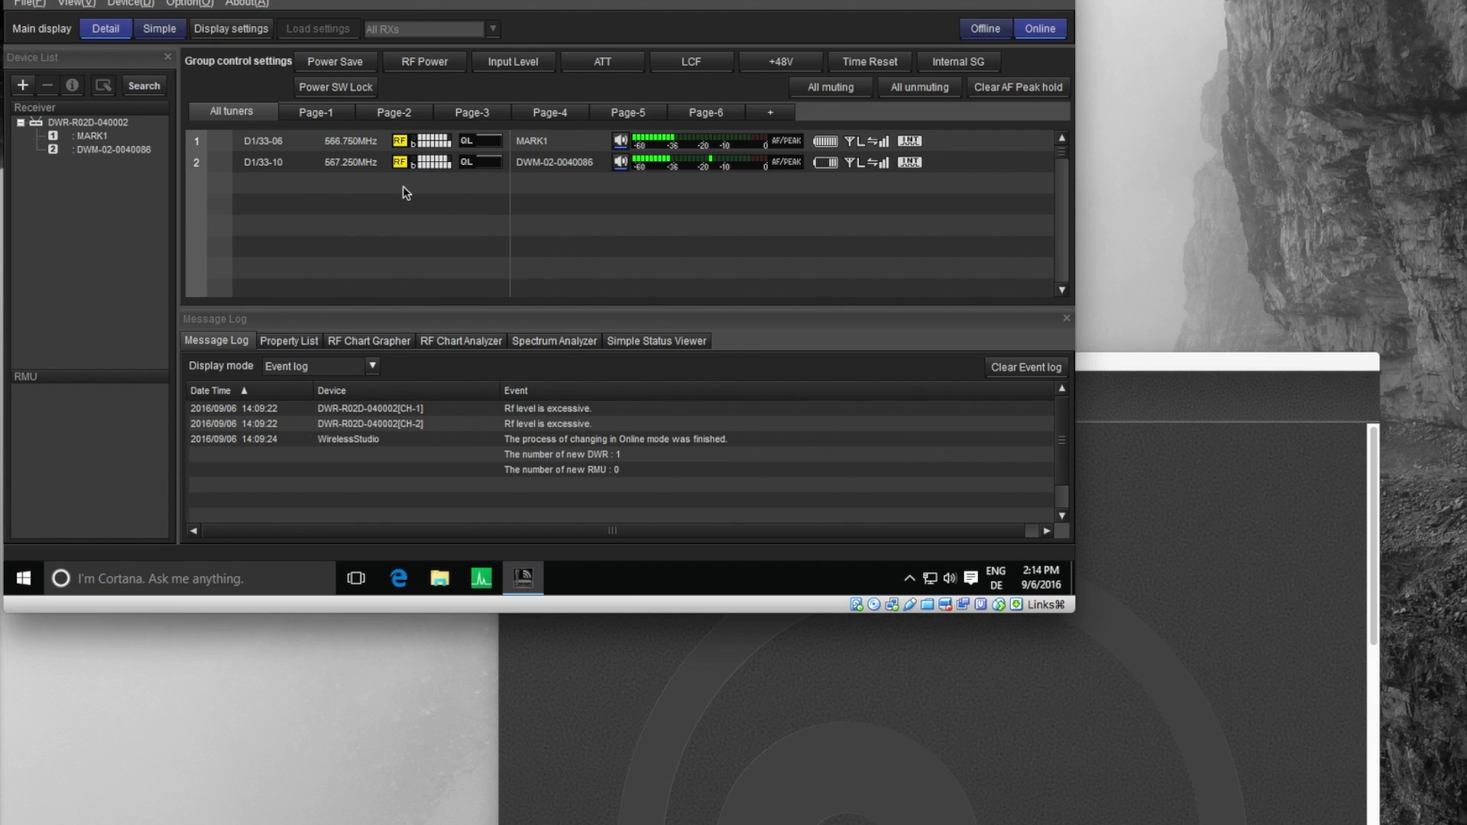
left_click(1131, 362)
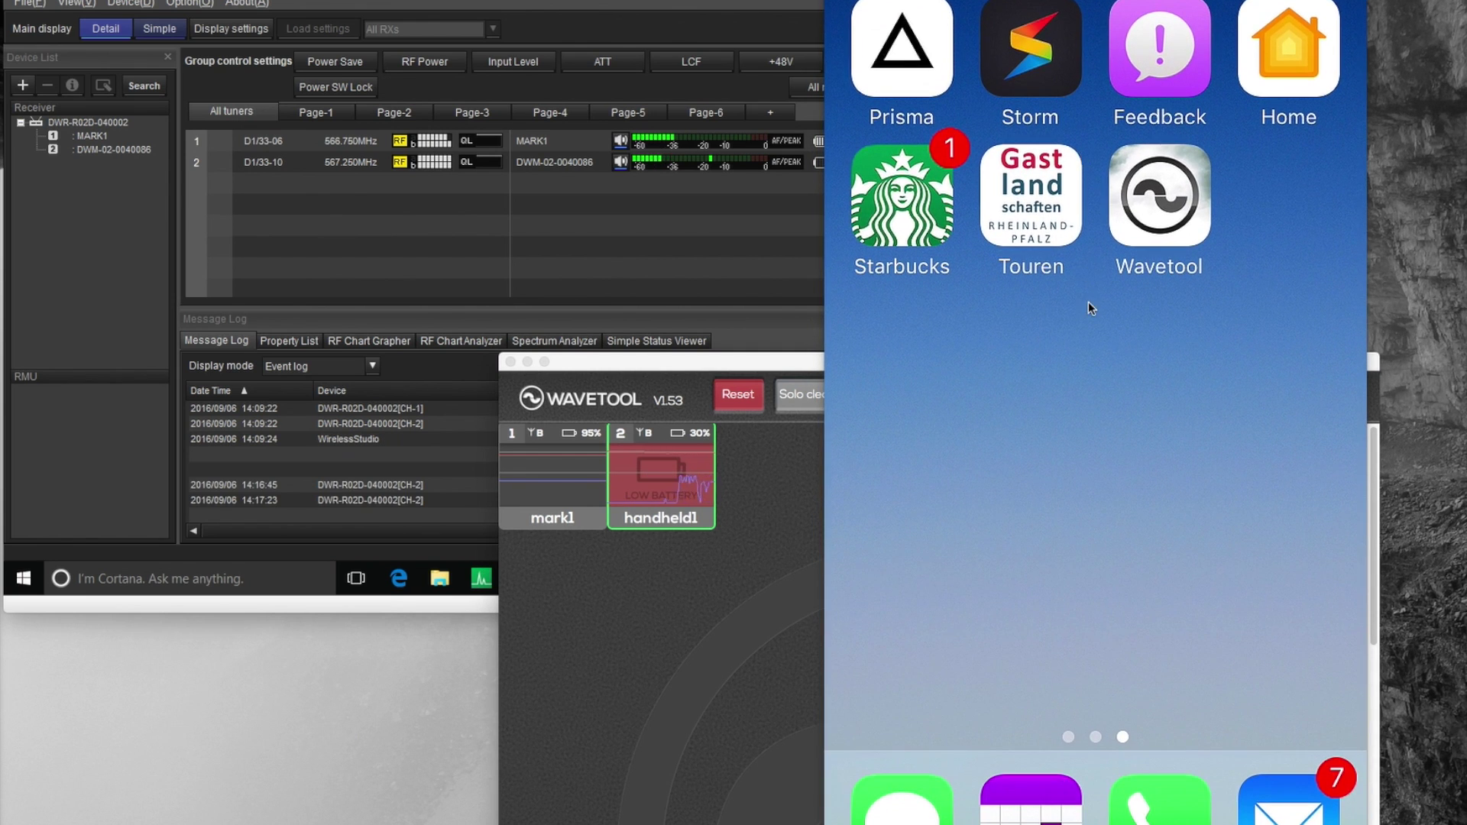
Launch Wavetool on the mirrored iPhone, shift the desktop window left, and start streaming.
left_click(1167, 235)
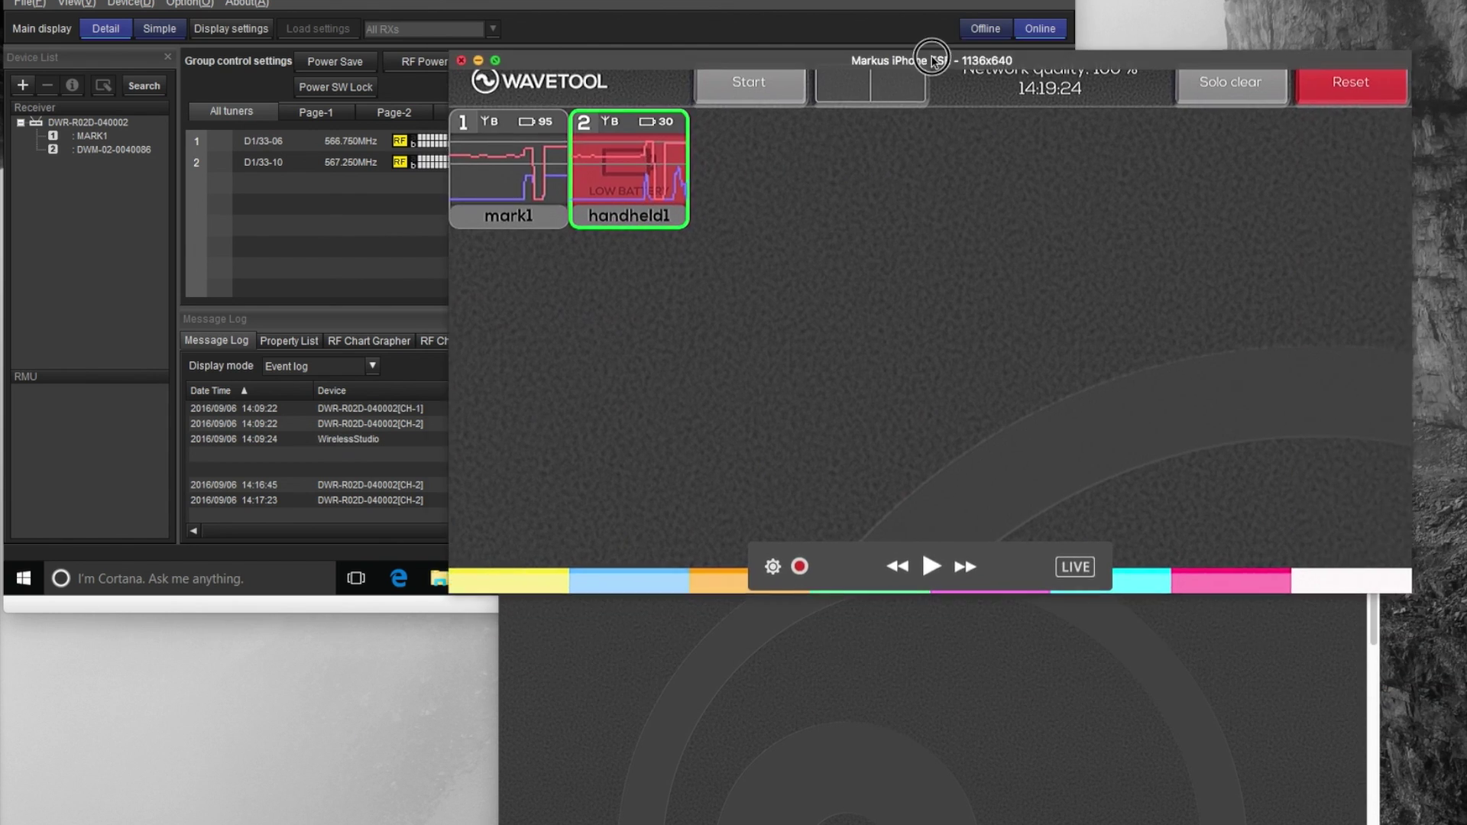
left_click(583, 655)
left_click_drag(696, 365, 343, 318)
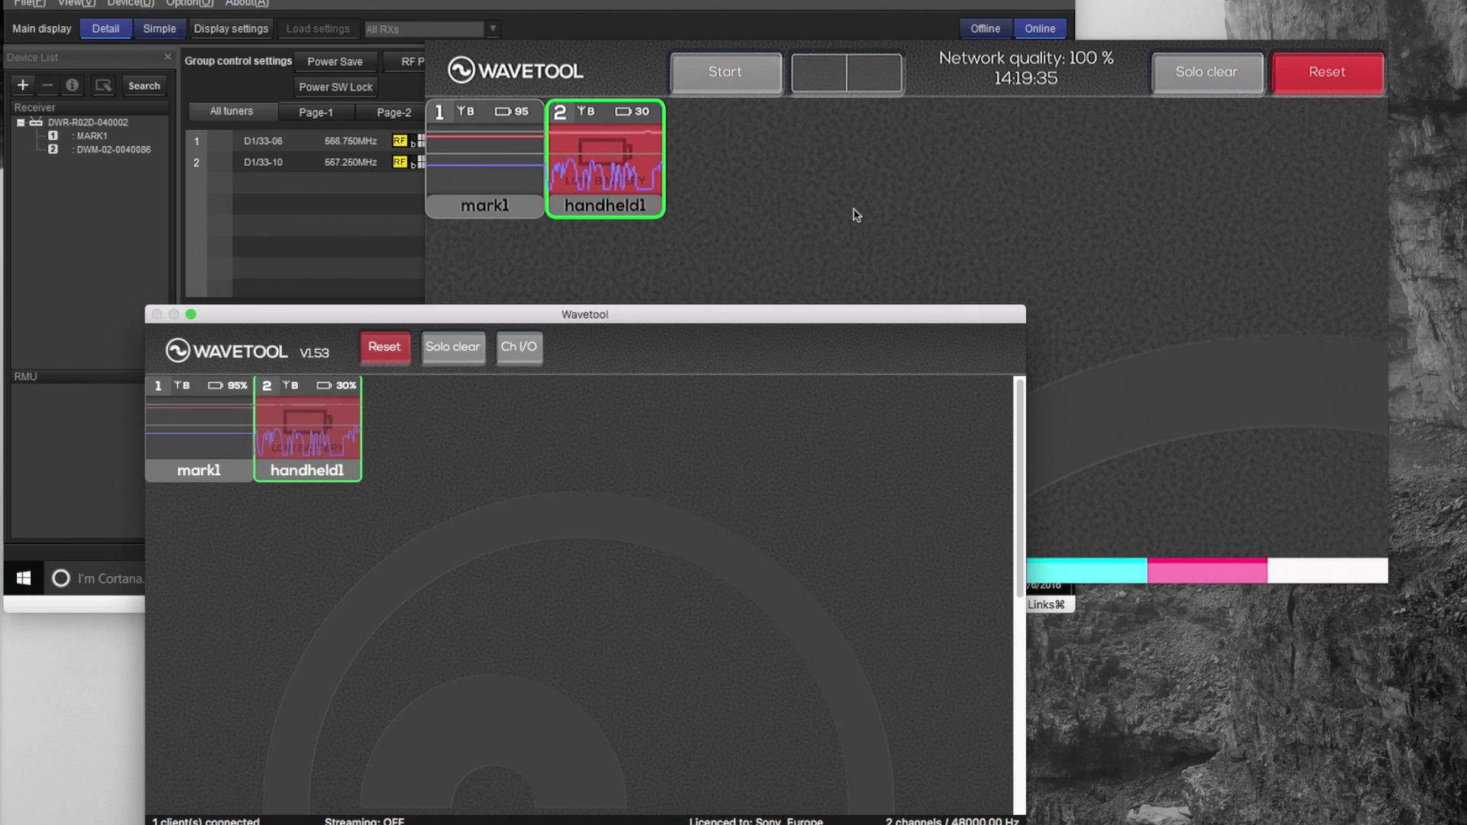
left_click(741, 76)
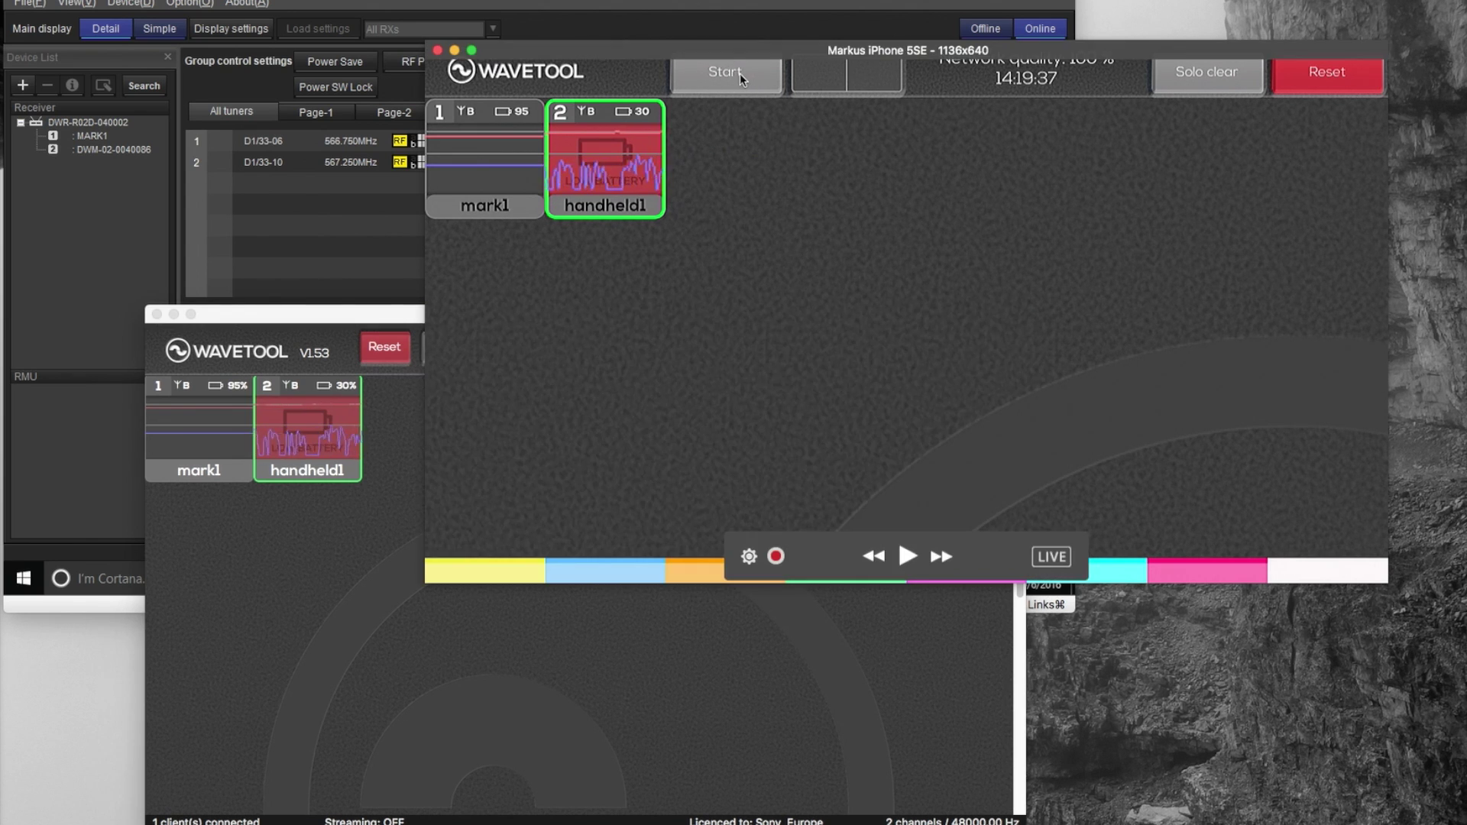
left_click(739, 74)
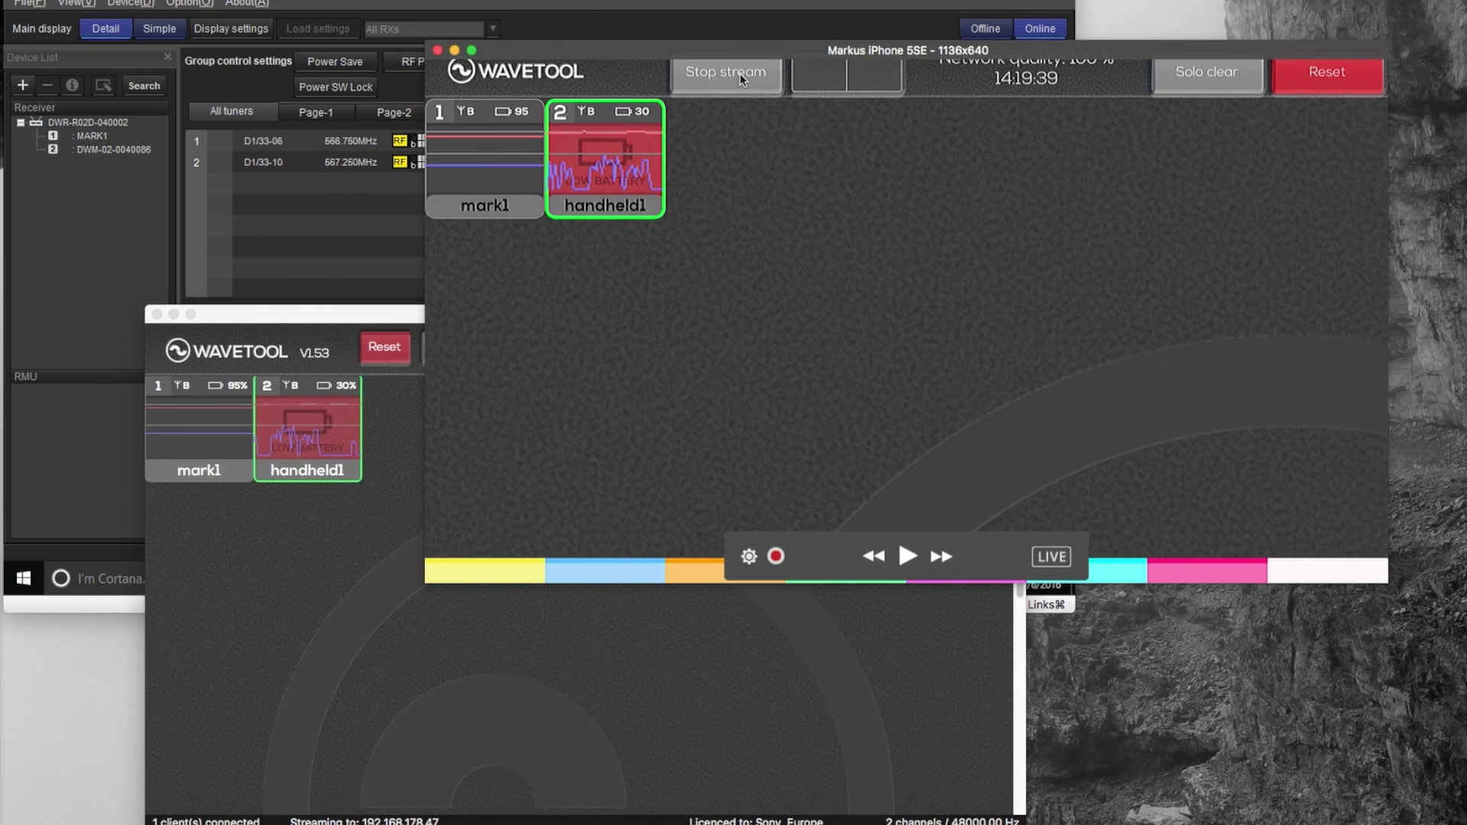
mouse_move(740, 83)
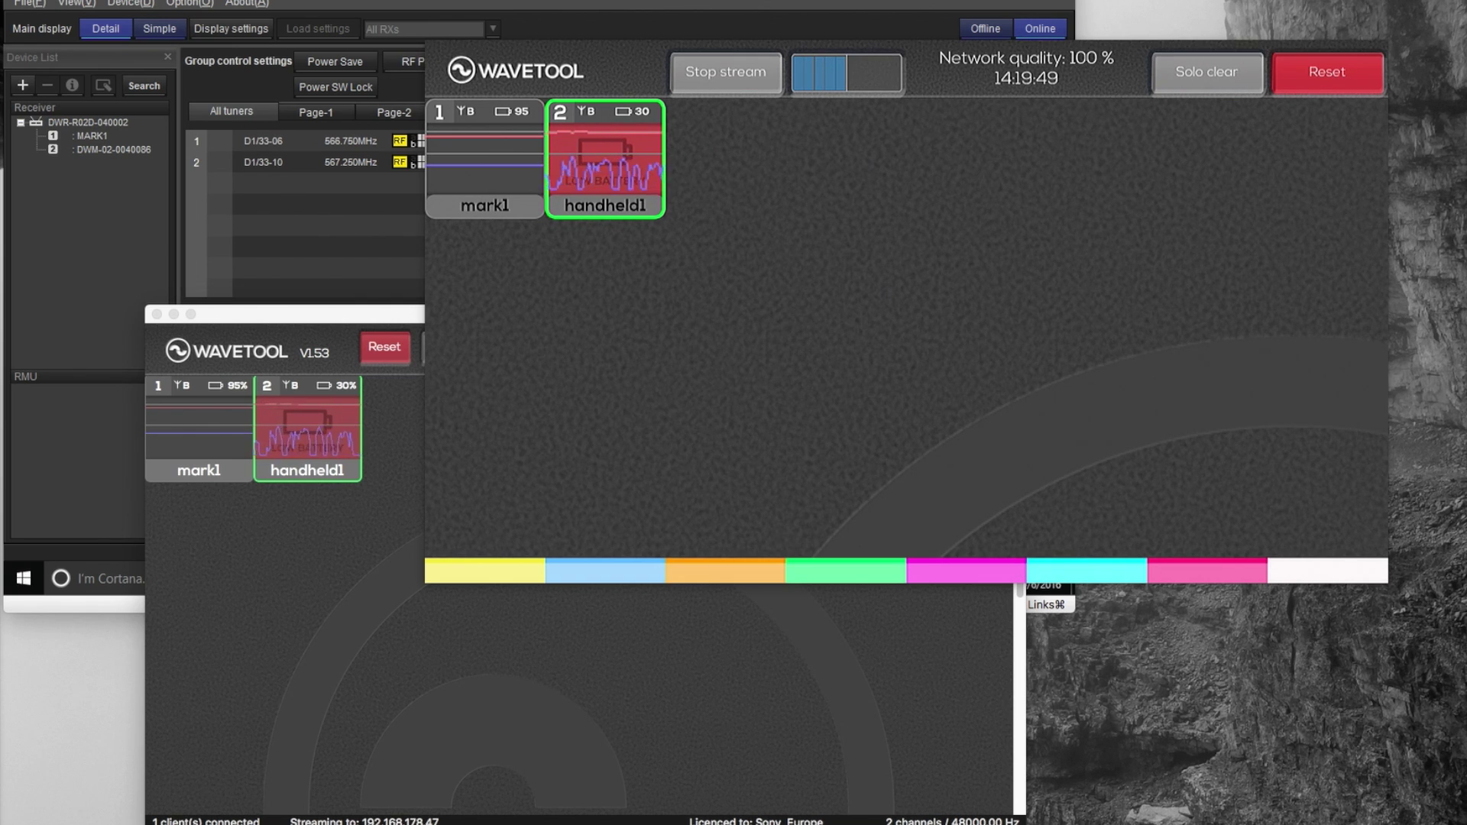
left_click(484, 160)
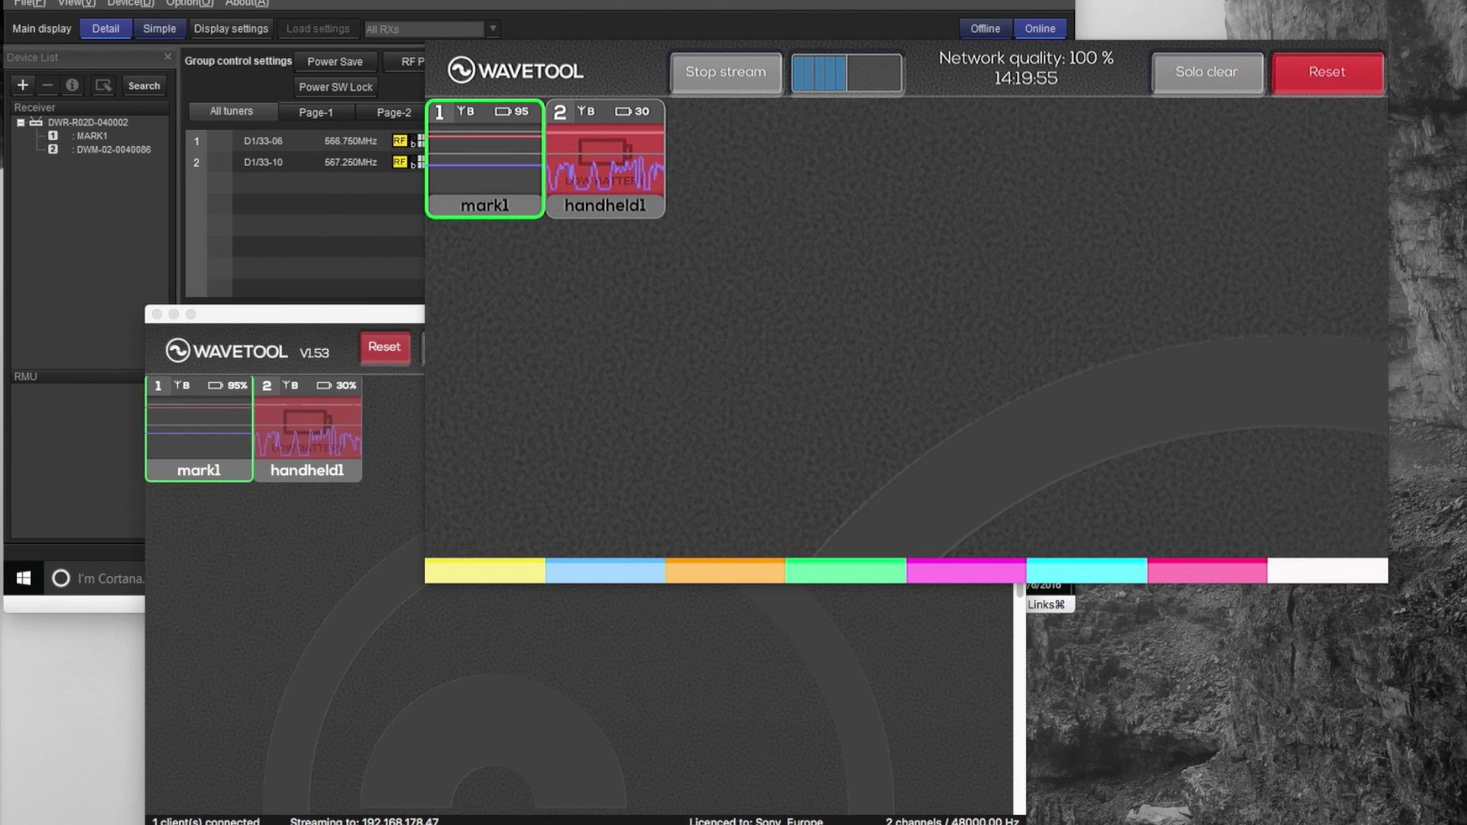
left_click(307, 428)
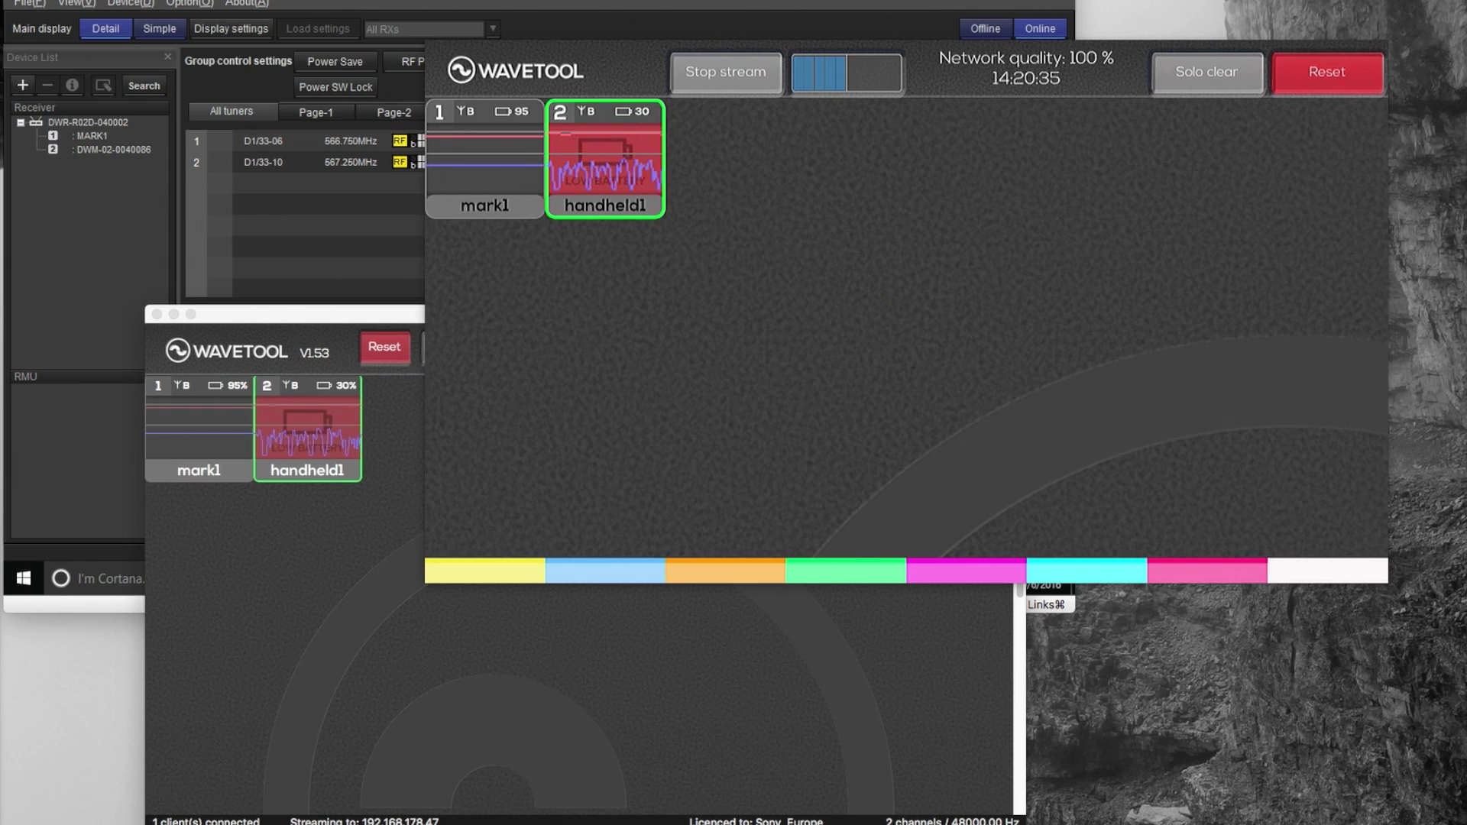
mouse_move(796, 164)
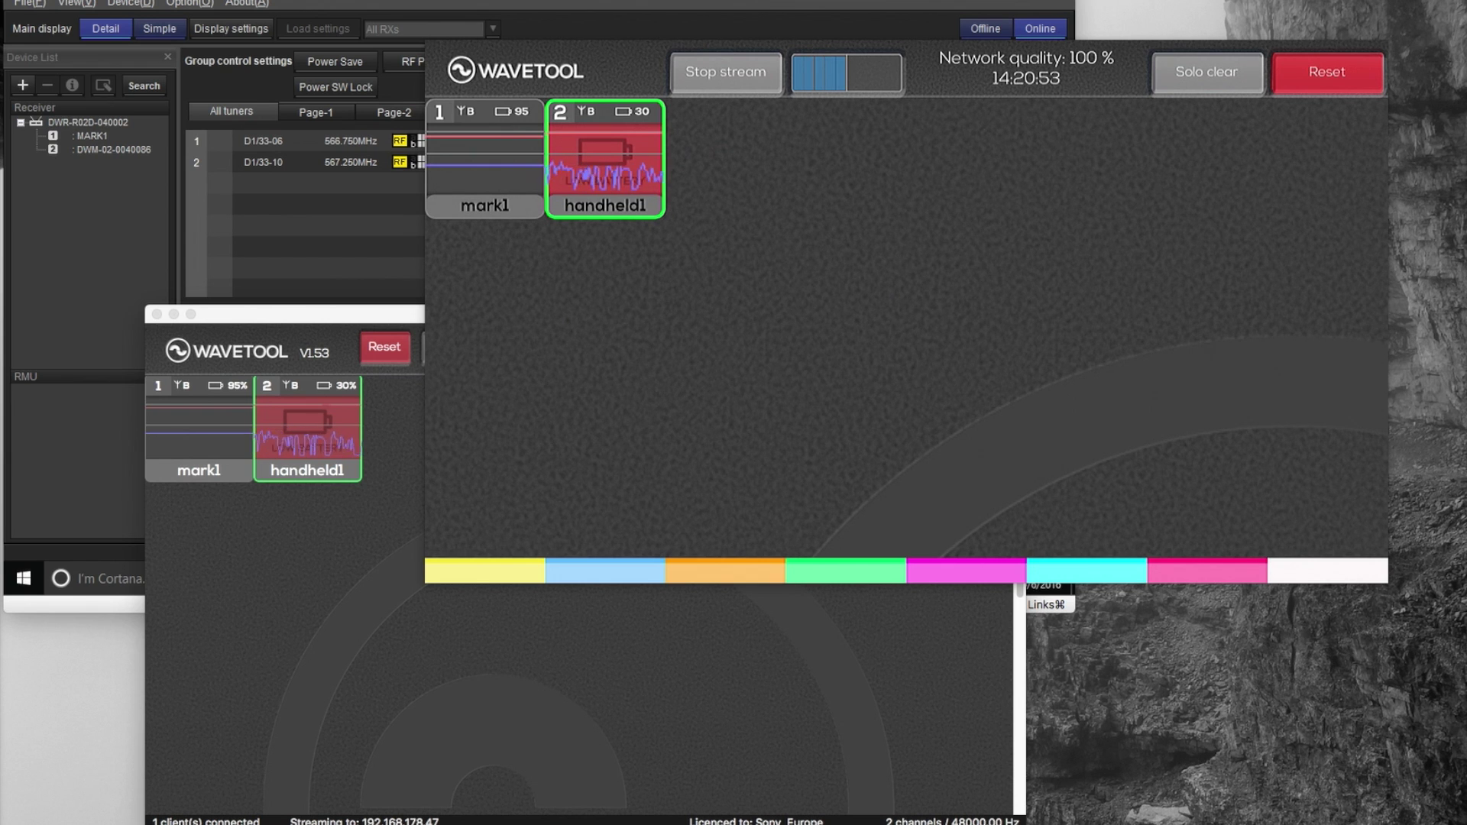
mouse_move(802, 124)
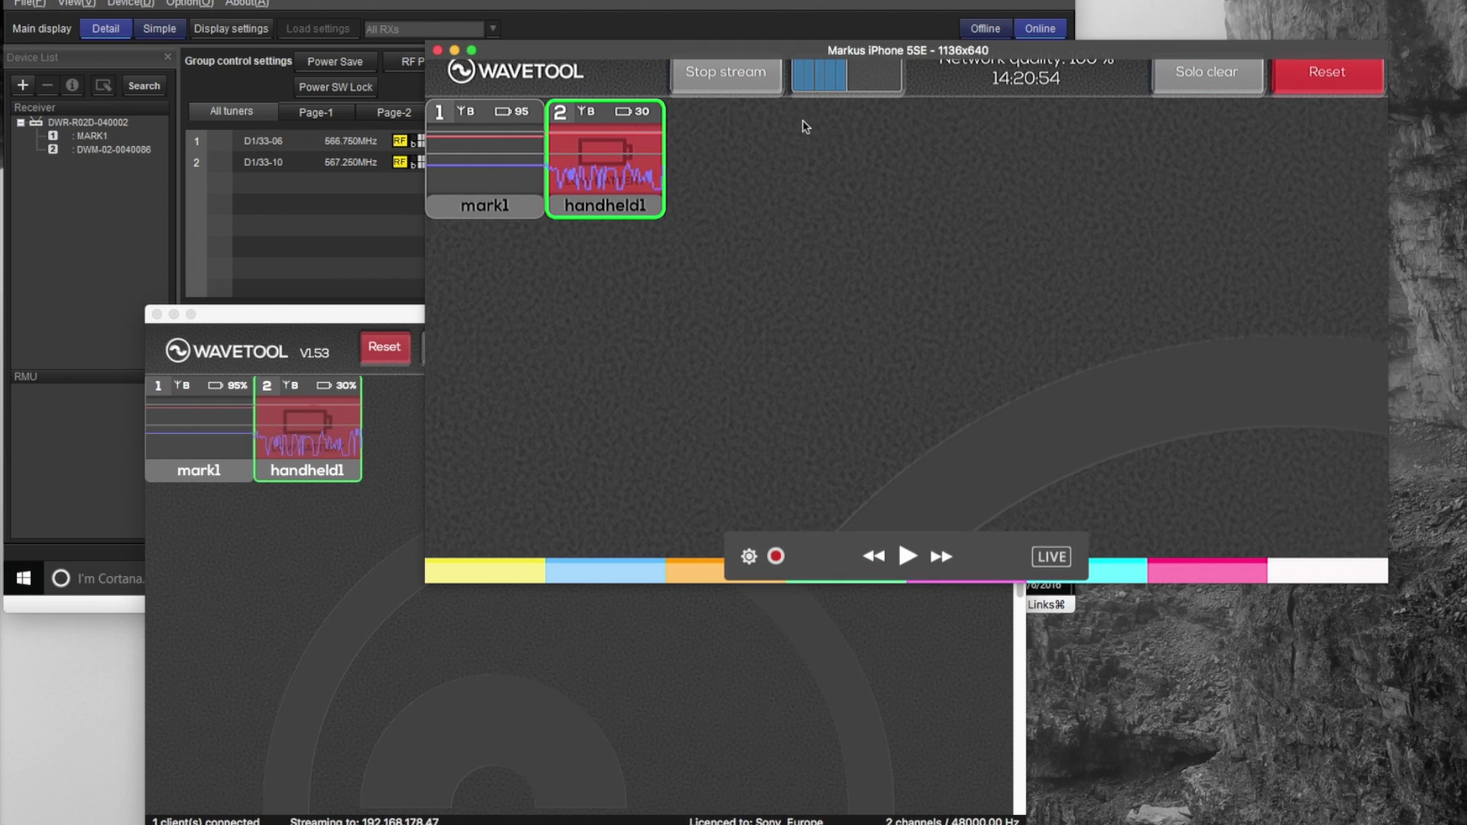
Close the iPhone mirror and move the desktop Wavetool window up and right.
left_click(437, 50)
left_click_drag(412, 313, 651, 131)
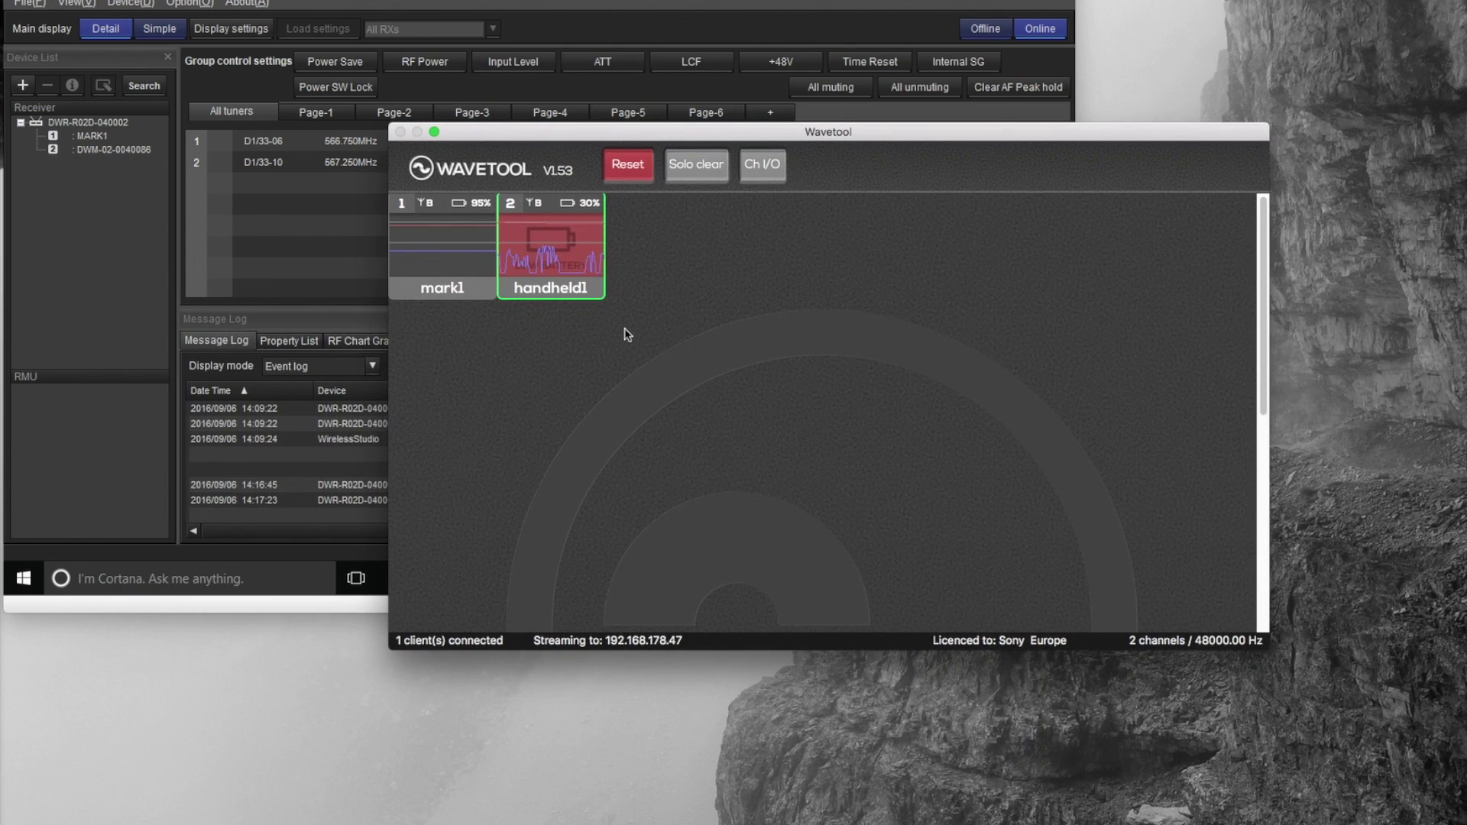